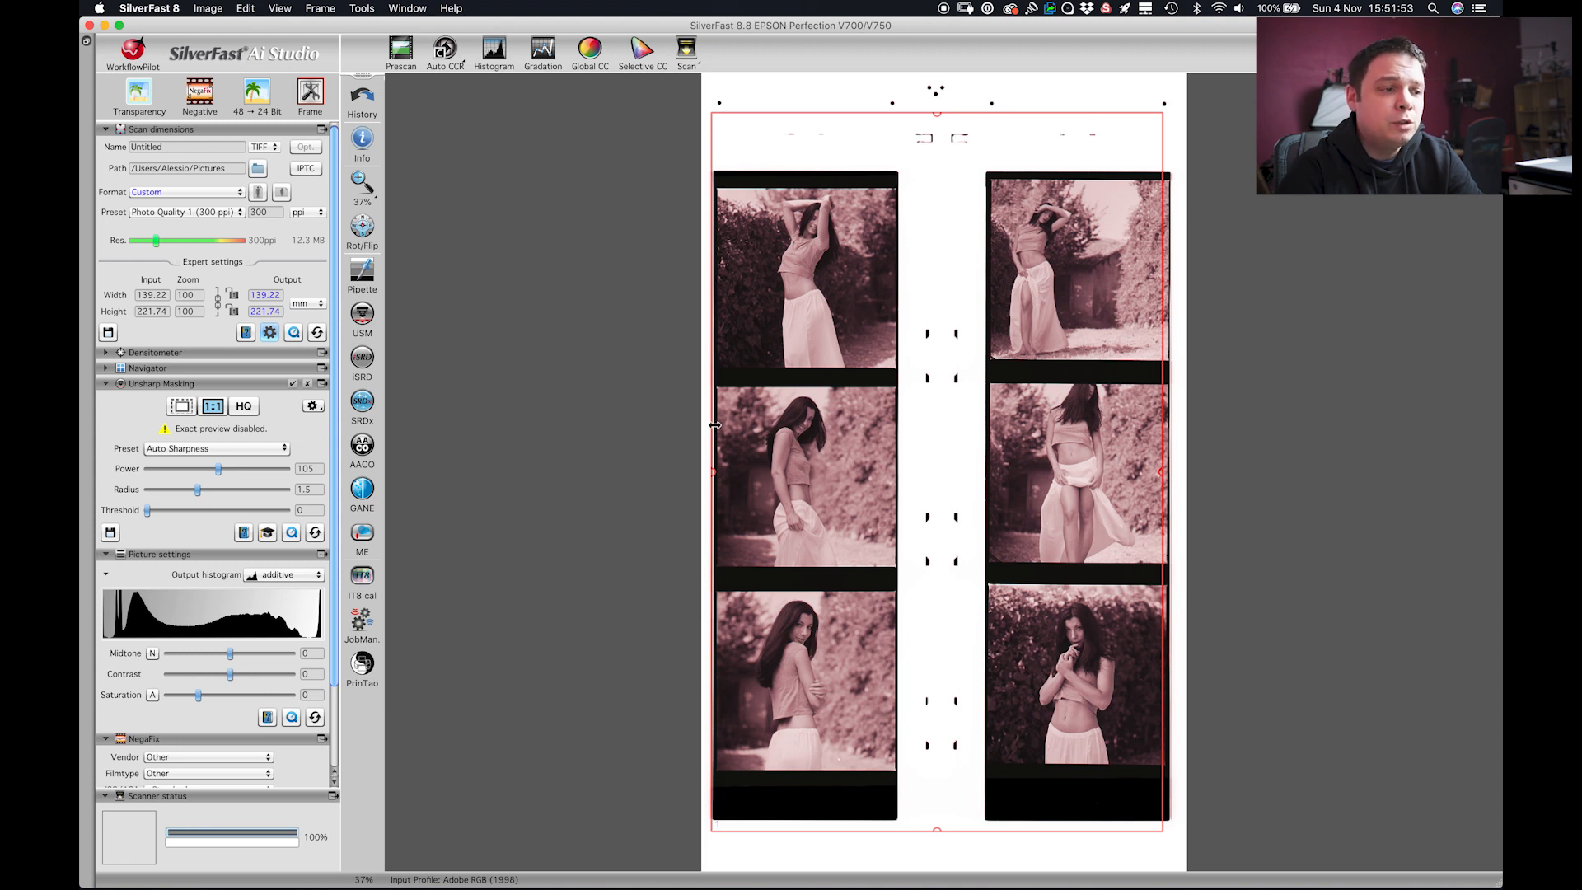
- Delete all existing scan frames and reset the frame to its default settings
left_click(312, 100)
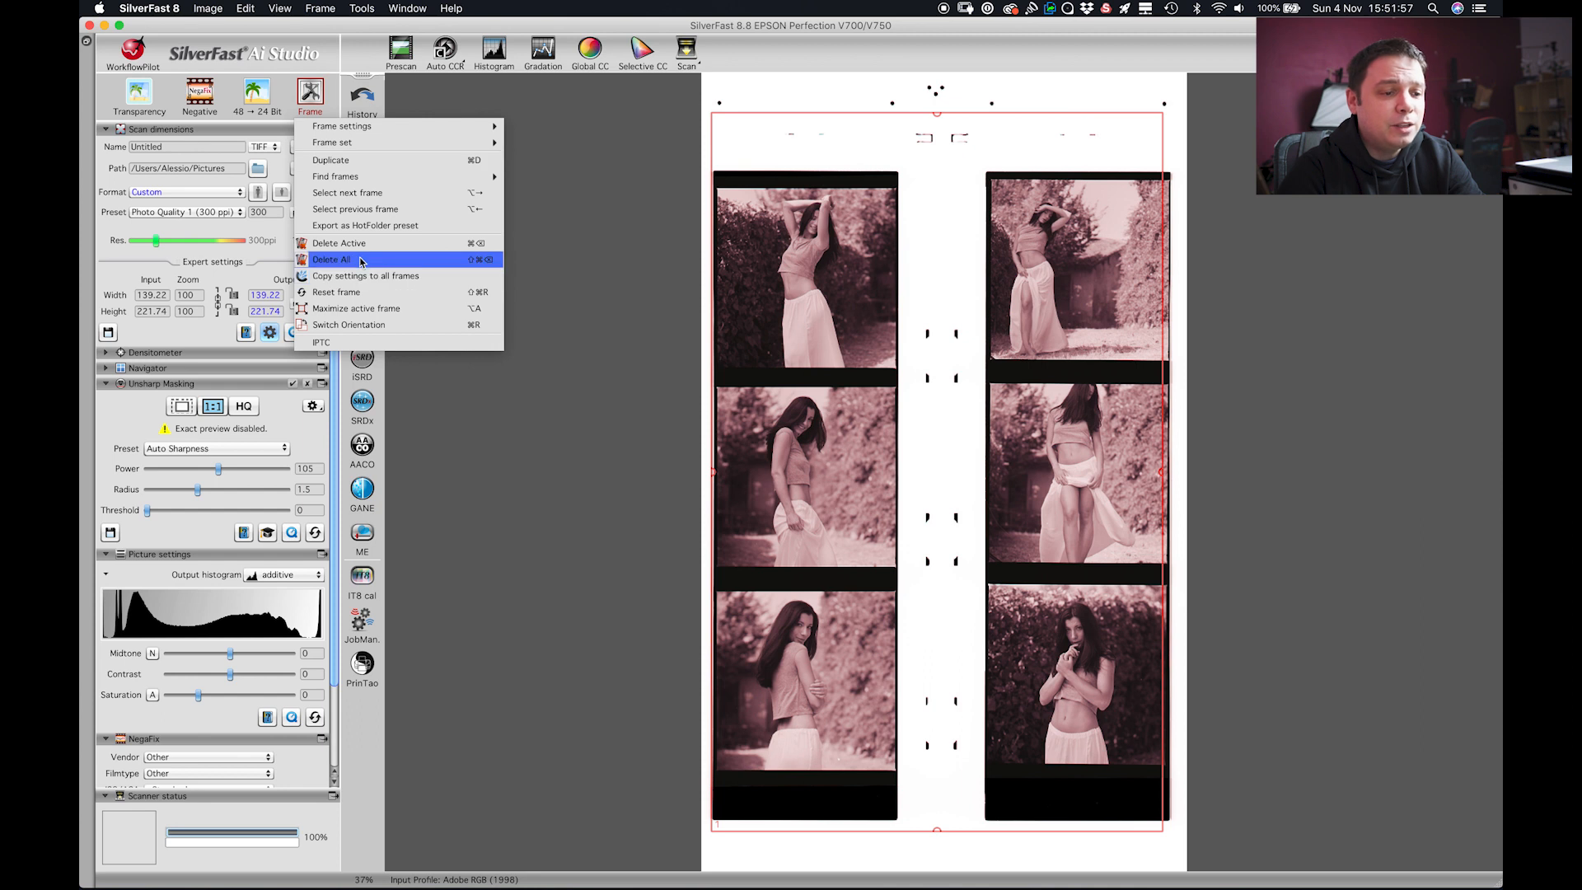
left_click(331, 258)
left_click(320, 114)
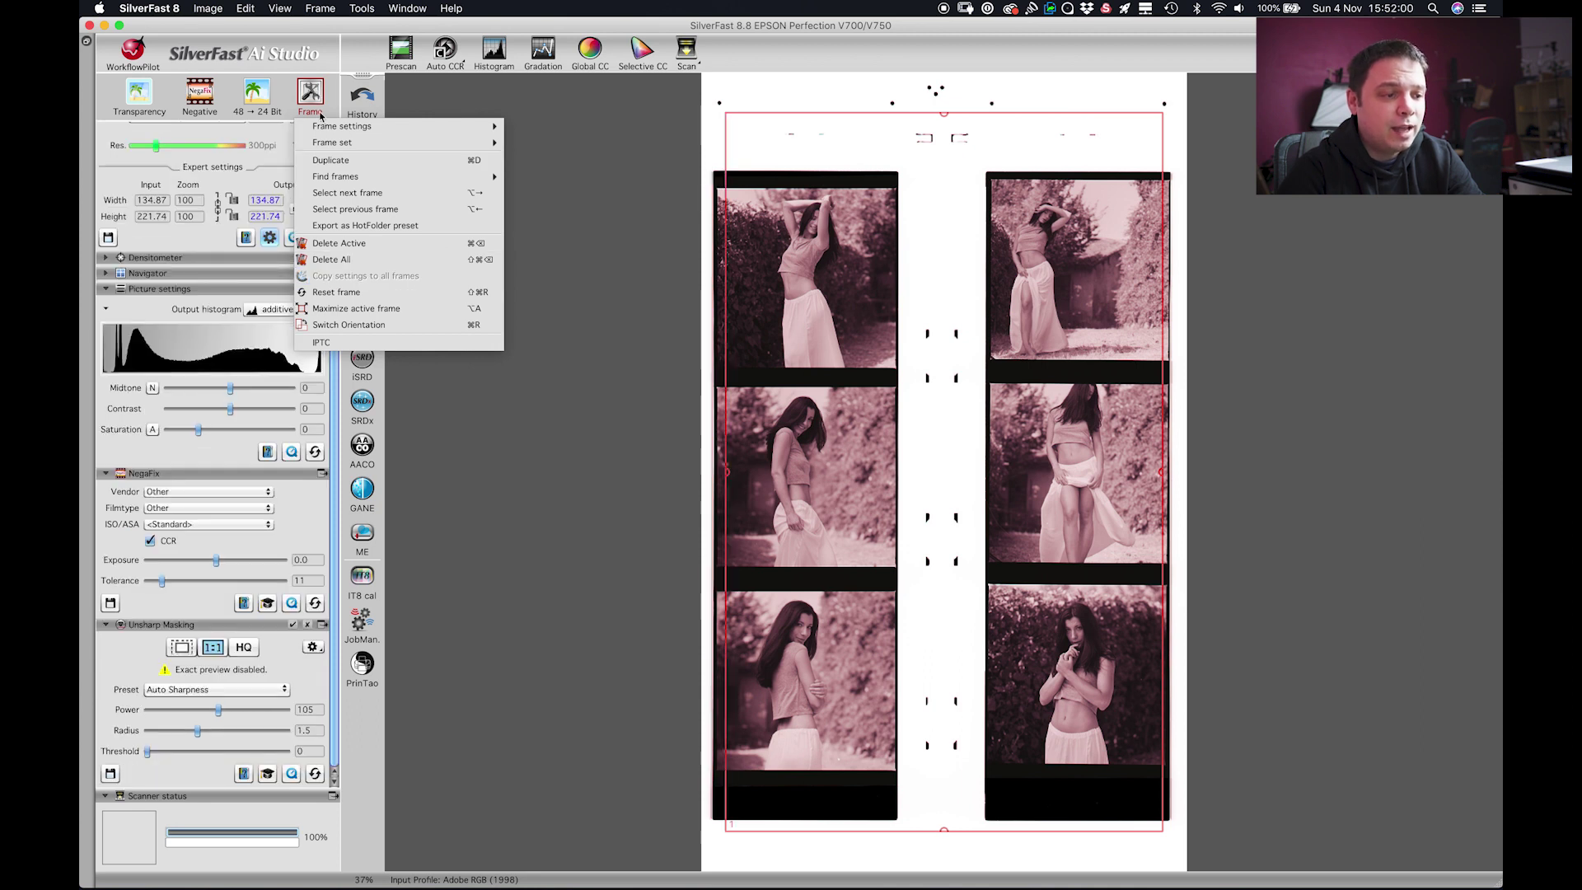
left_click(354, 291)
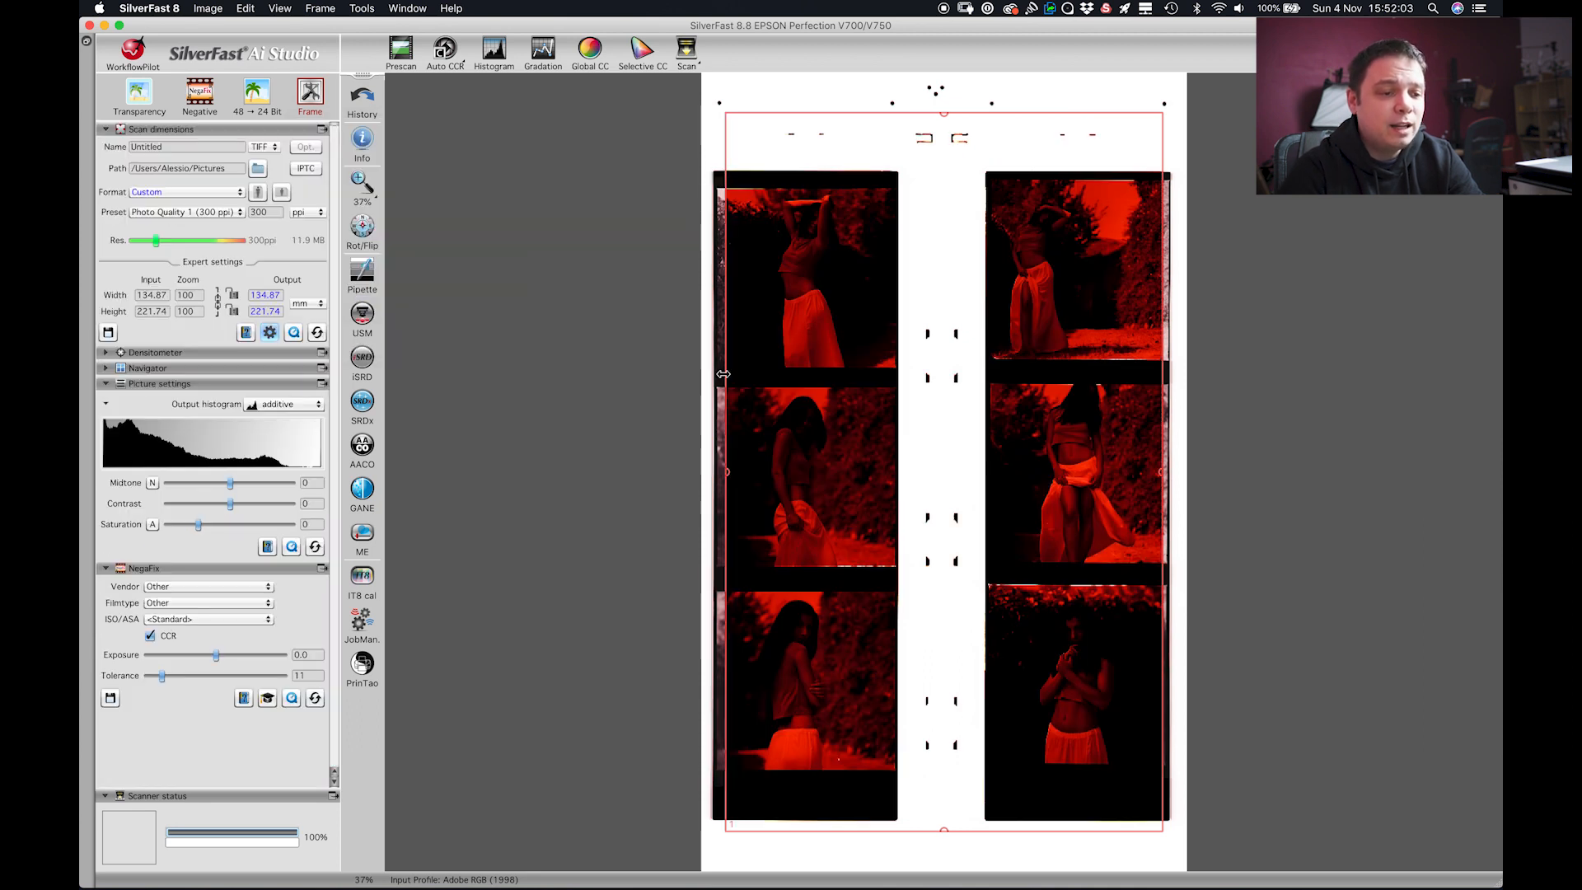
left_click_drag(721, 374, 708, 374)
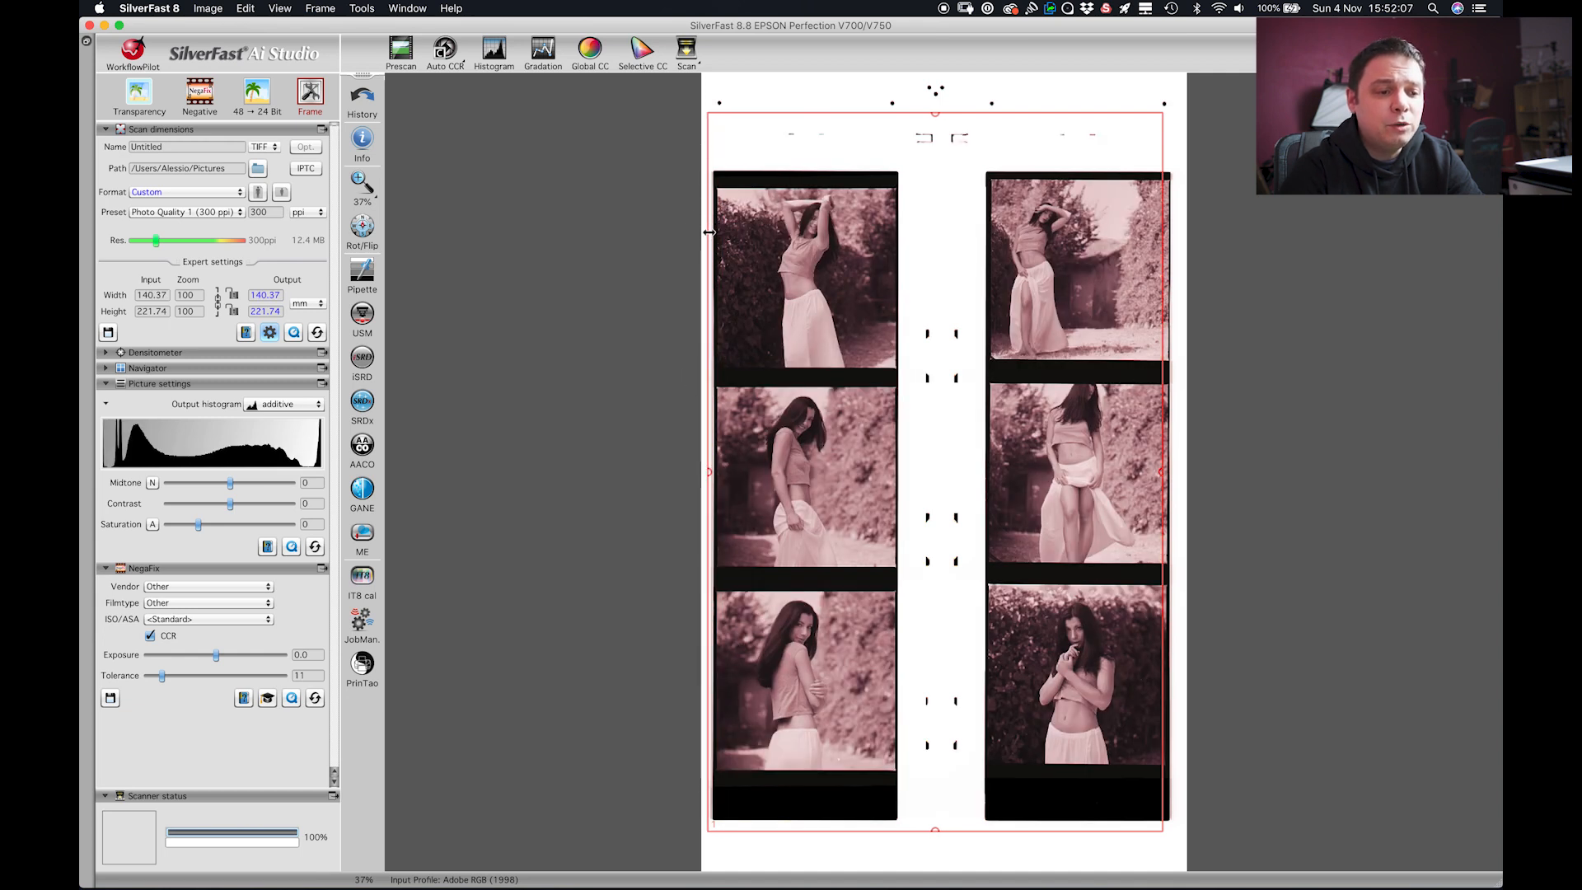
left_click_drag(709, 231, 720, 232)
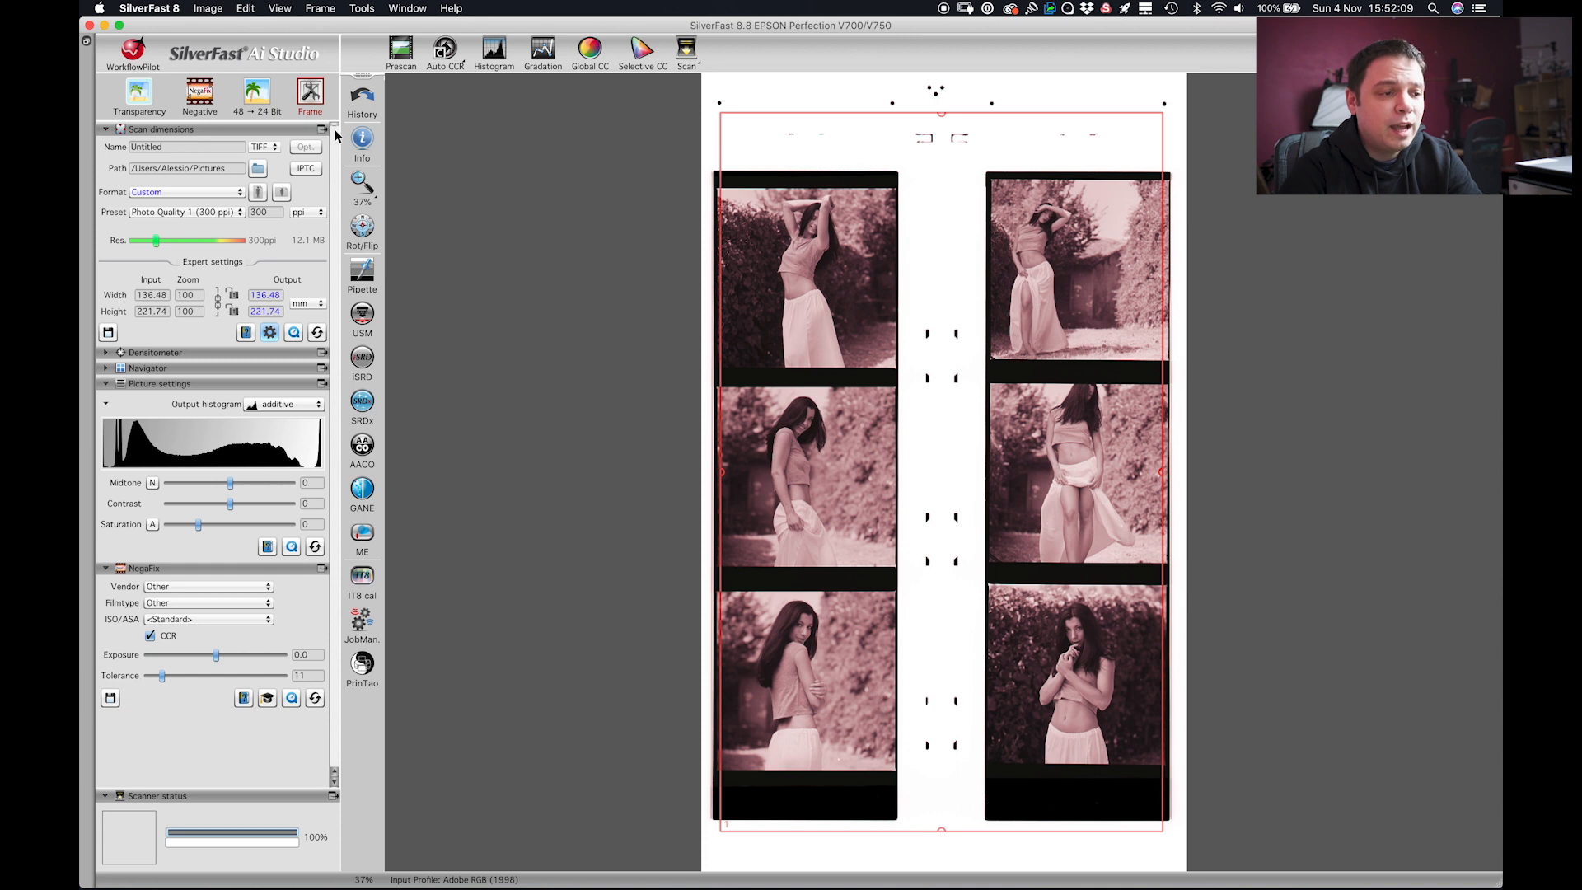
left_click(310, 94)
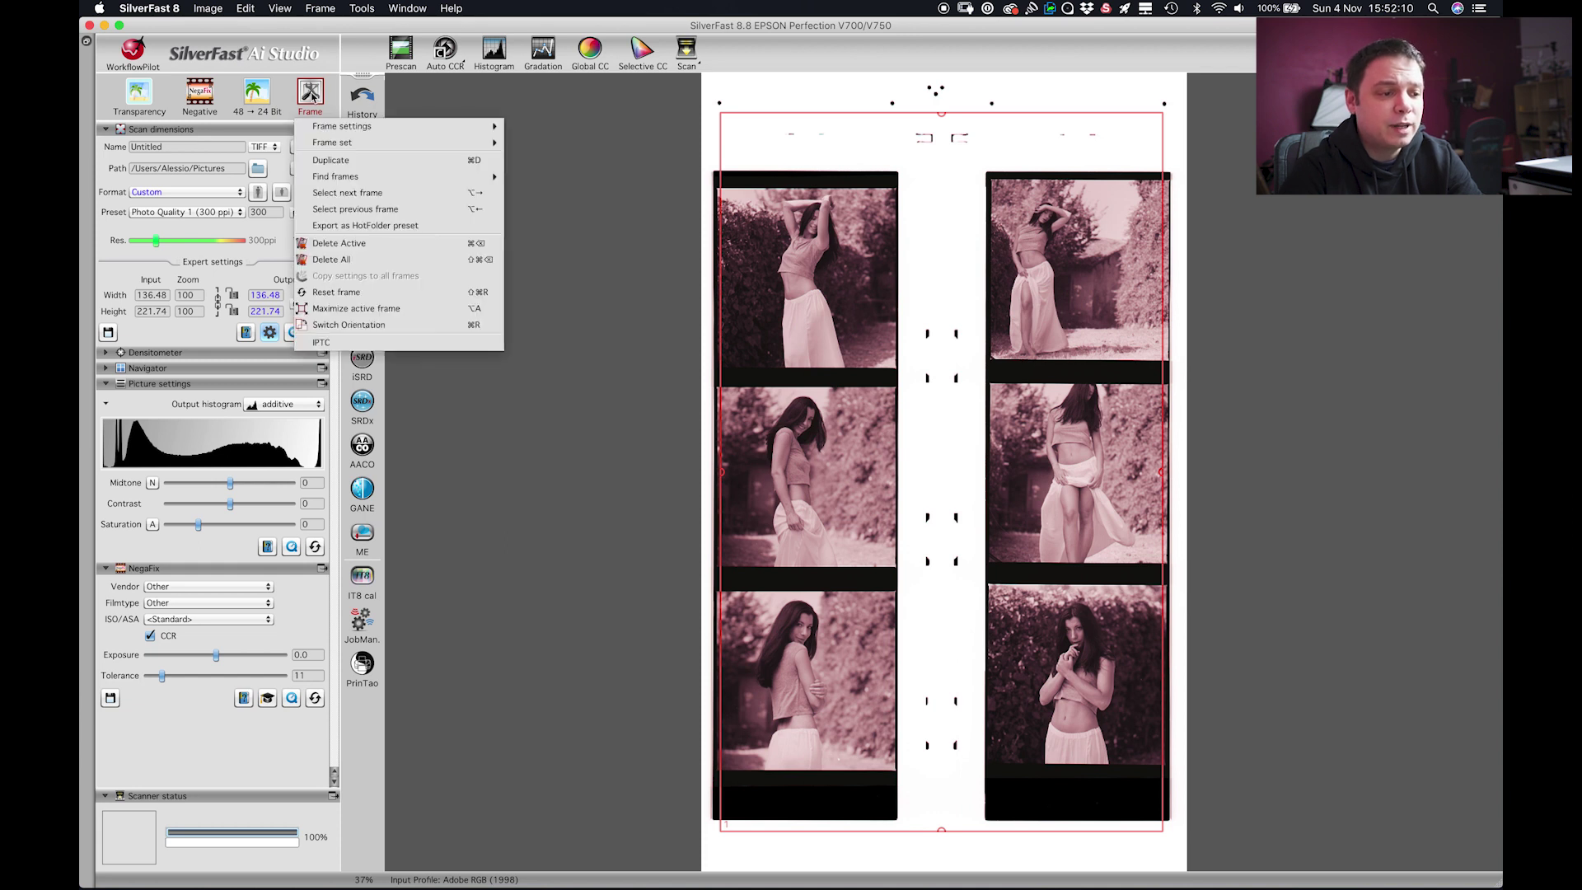
left_click(360, 295)
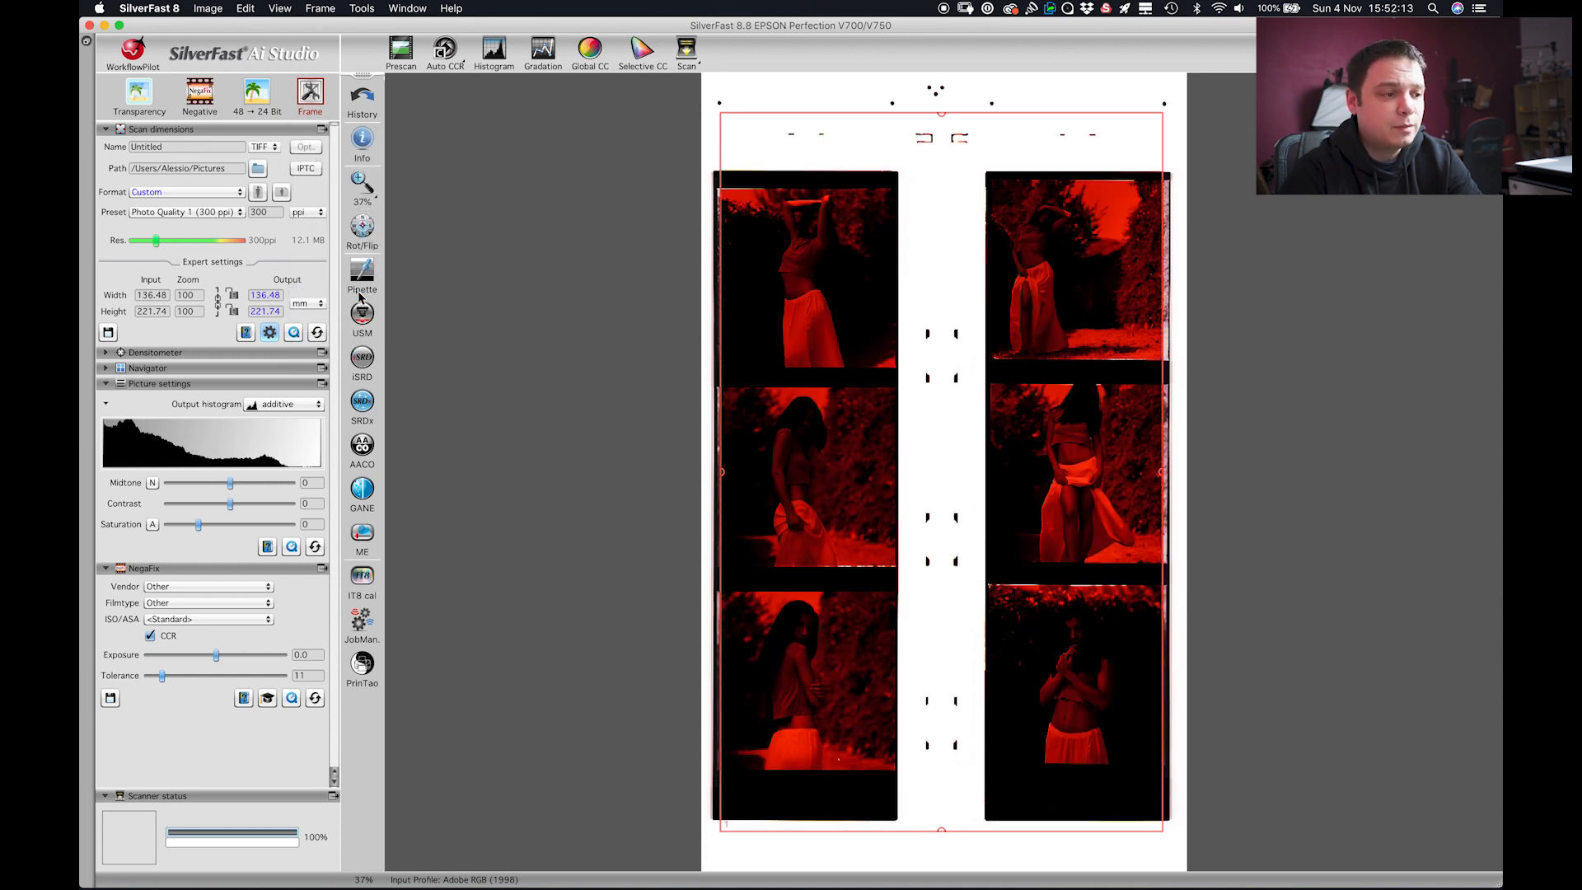
- Review the film type and bring up the bit-depth choices for the negative scan
left_click(203, 95)
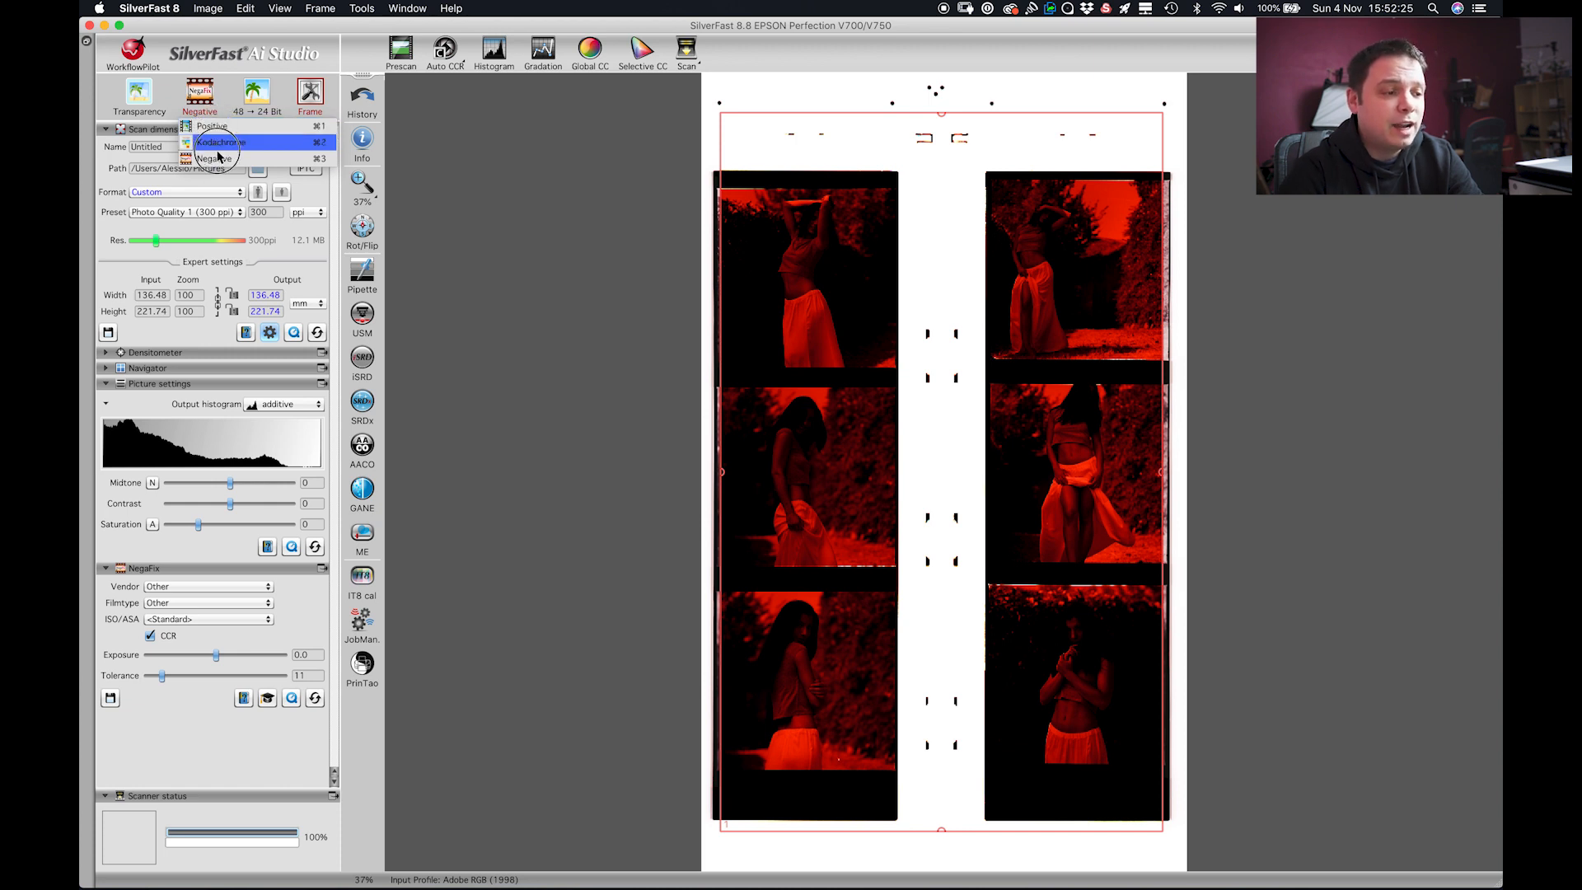
left_click(213, 159)
left_click(256, 96)
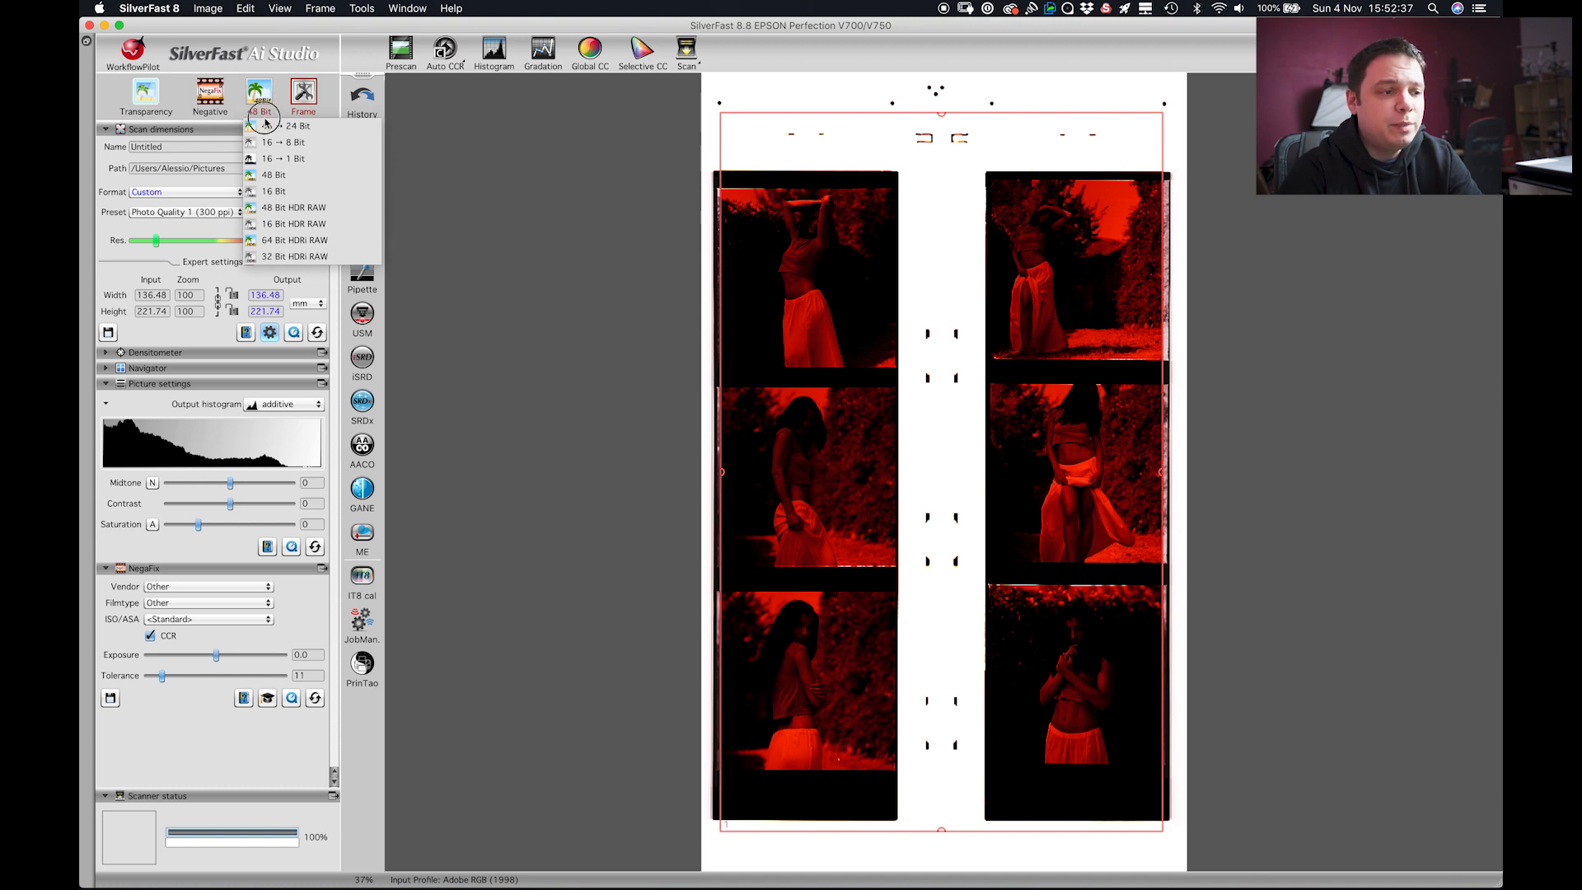
- Set 48-bit depth and raise the scan resolution from 300 ppi to 1800 ppi
left_click(268, 173)
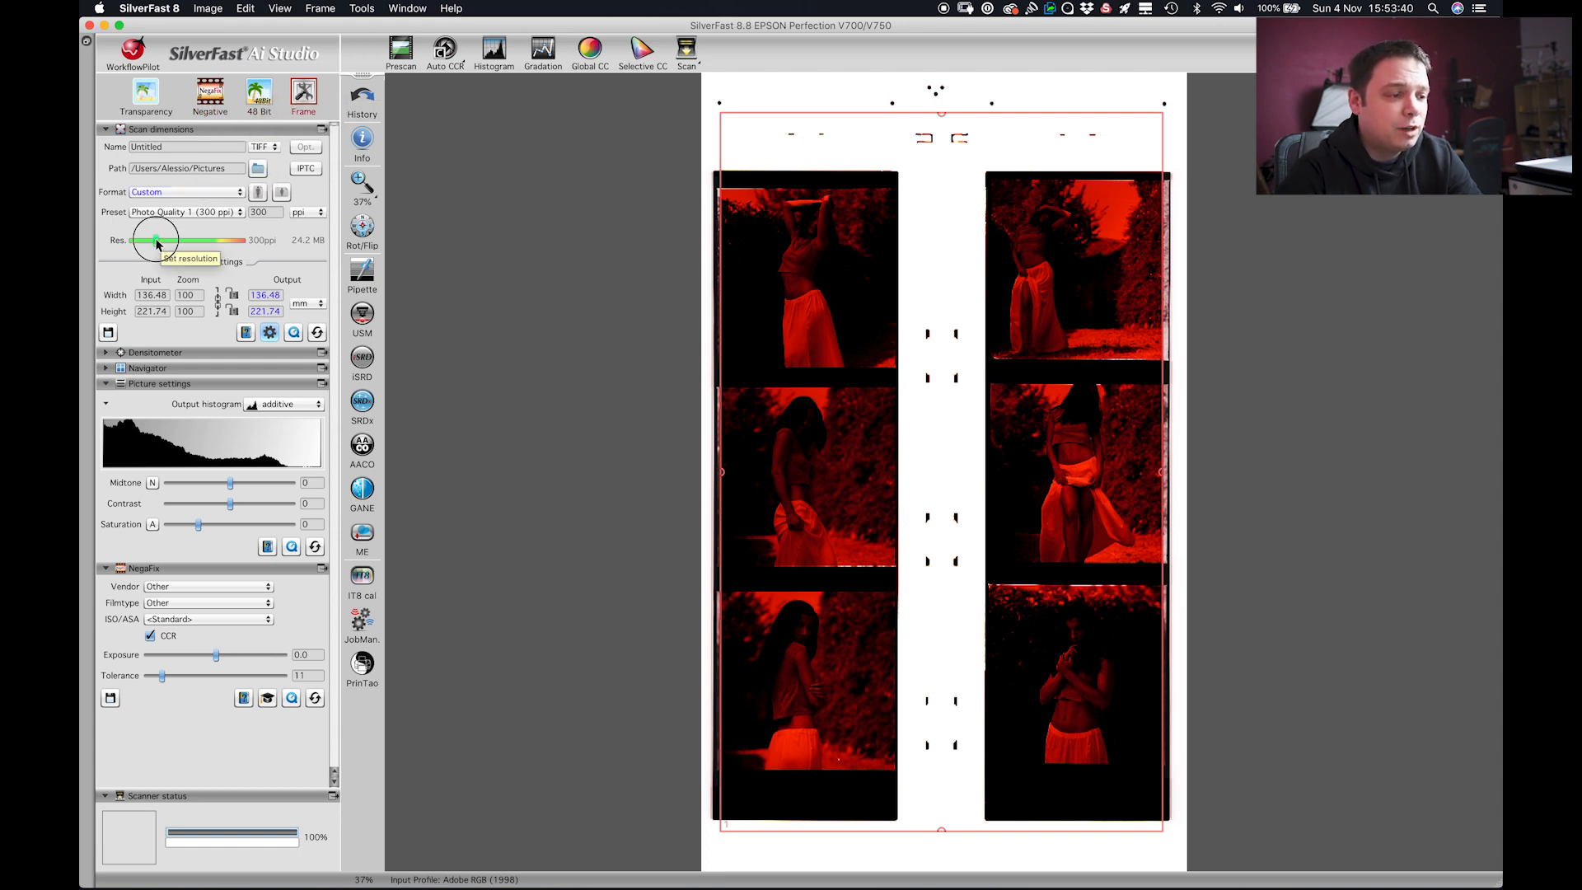
left_click_drag(156, 244, 213, 246)
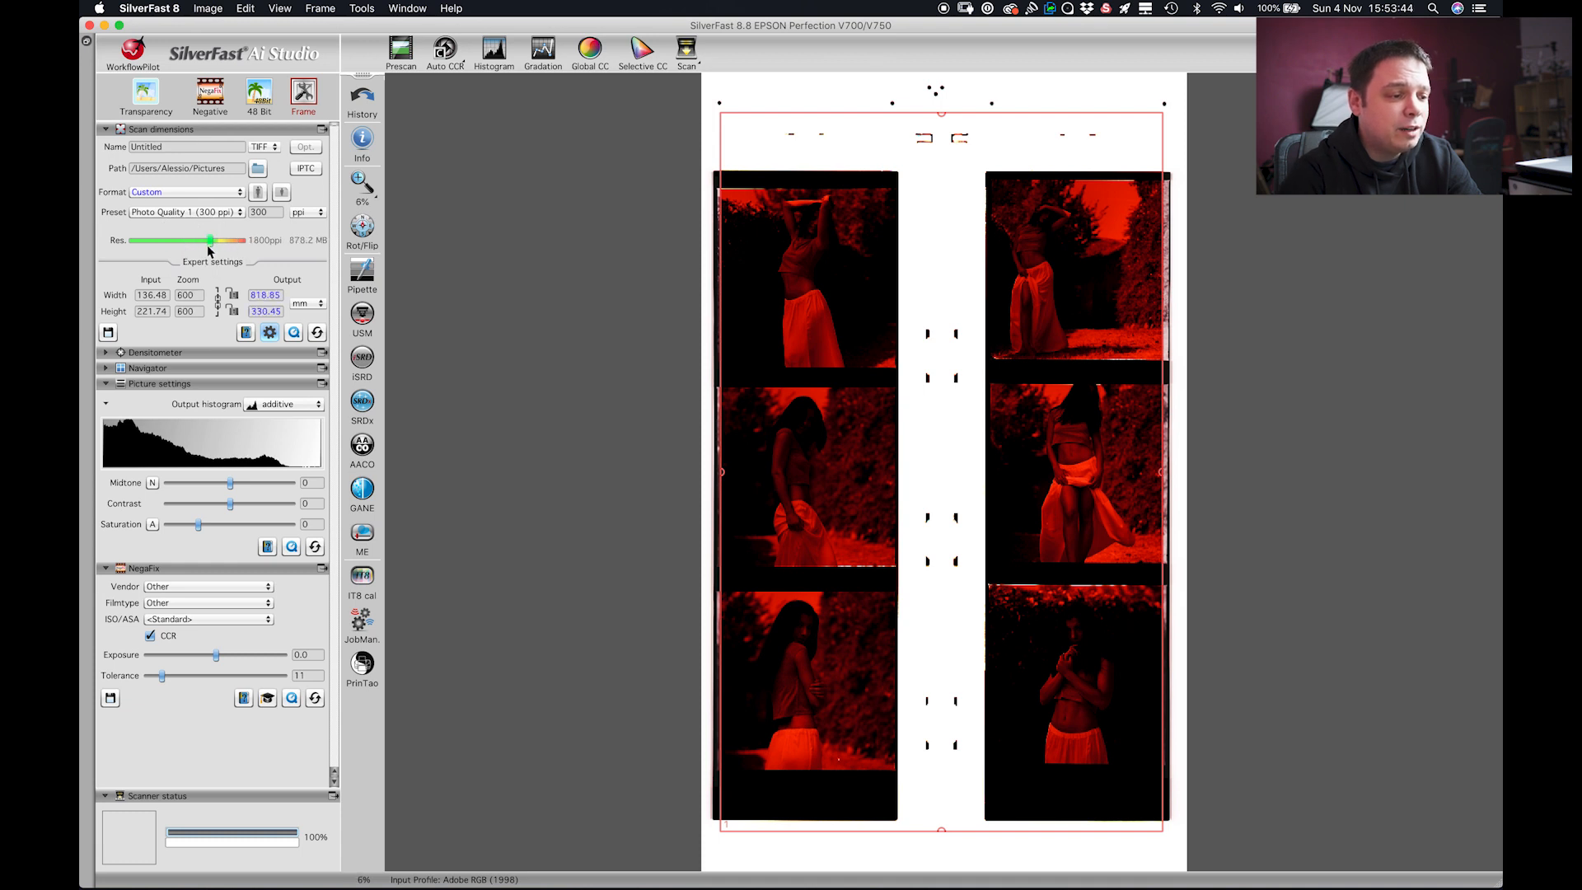
left_click_drag(208, 249, 213, 245)
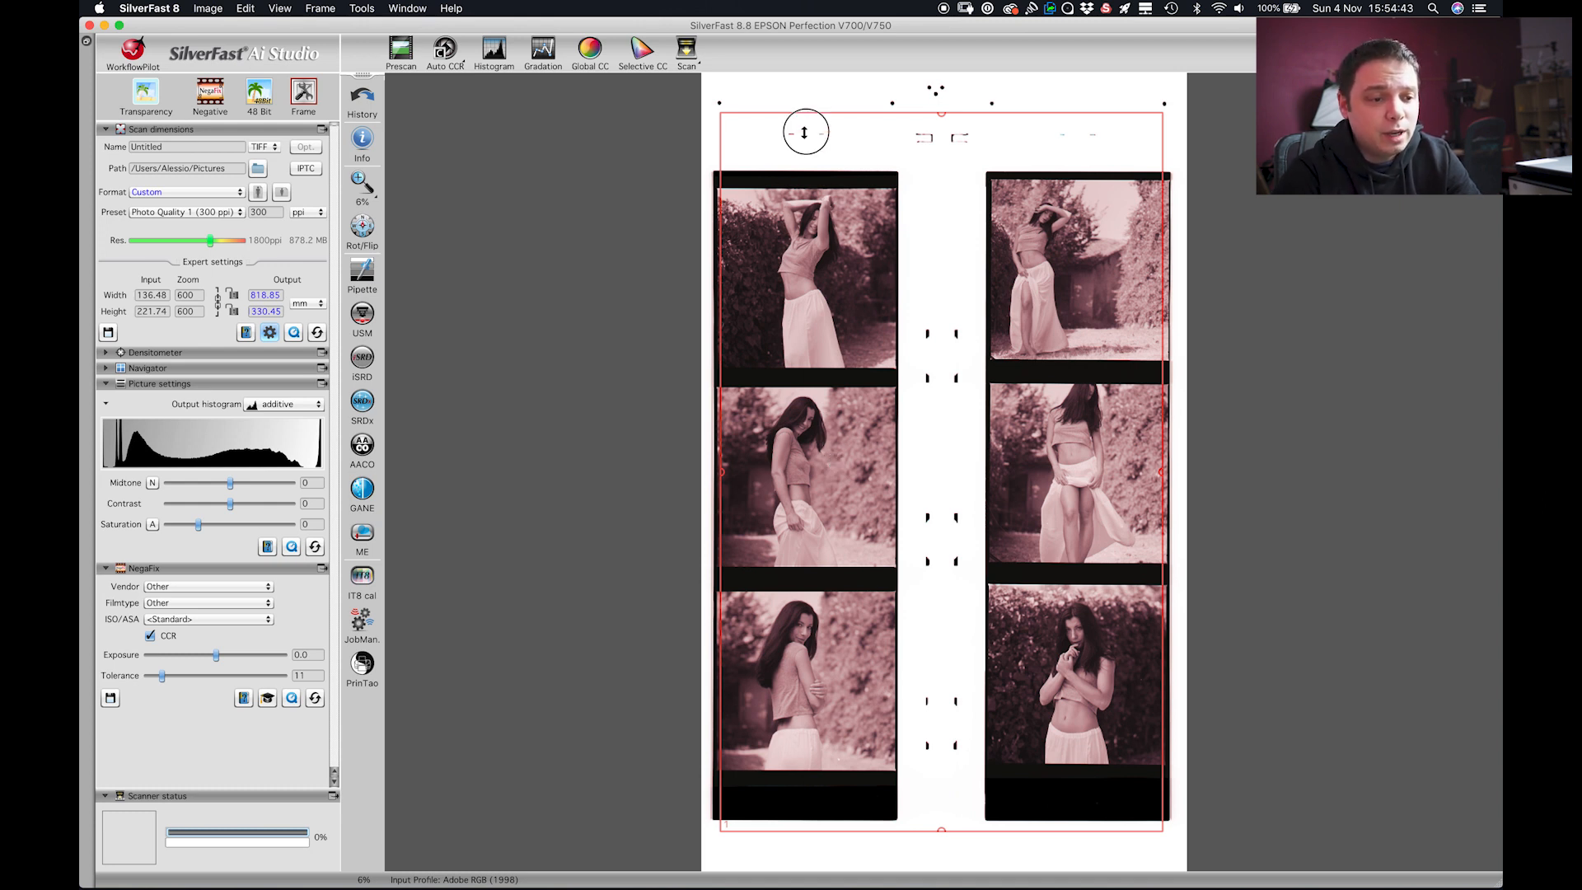
- Pull the scan area's top, right and bottom edges in around the left strip's middle photo (~55 × 55 mm)
mouse_move(804, 133)
left_mouse_down()
mouse_move(766, 389)
mouse_move(718, 427)
left_mouse_up()
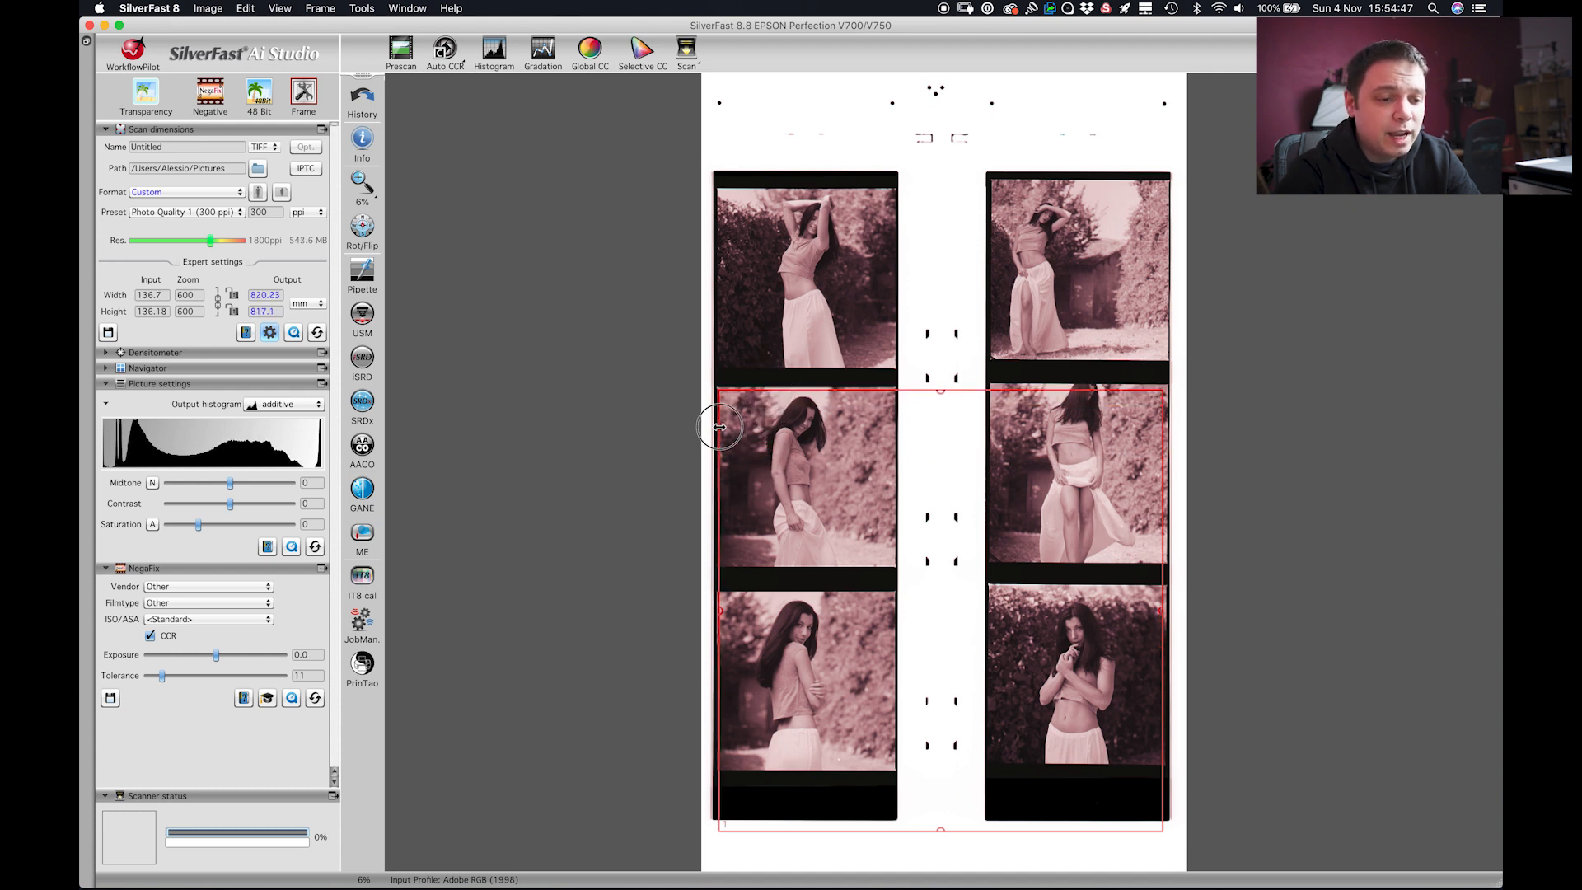
left_click_drag(1162, 519, 895, 520)
left_click_drag(836, 828, 858, 637)
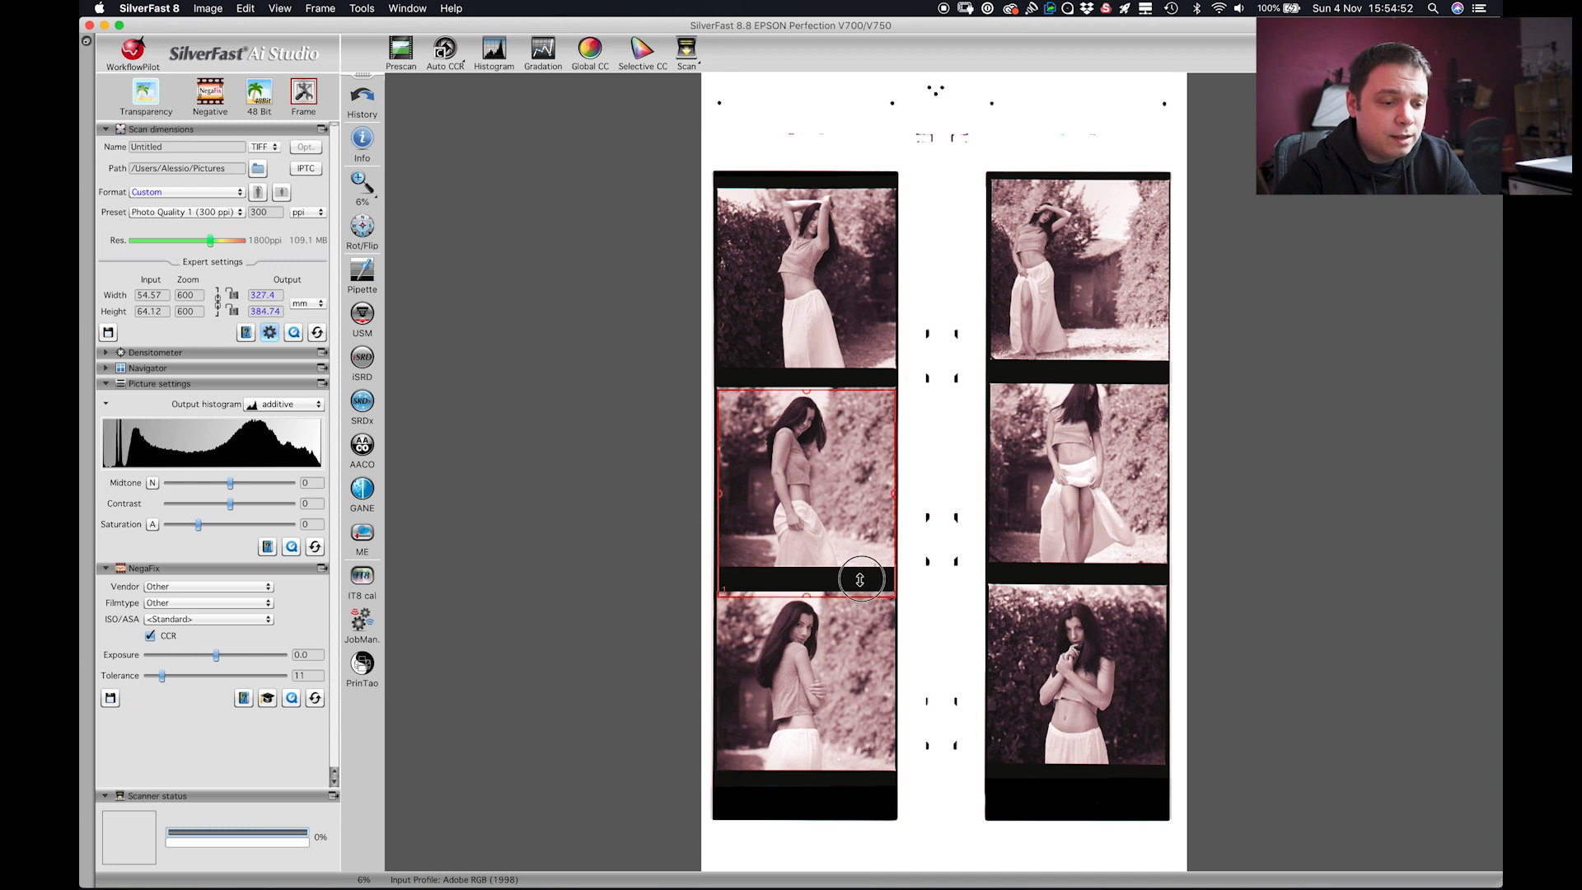
left_click_drag(860, 579, 859, 563)
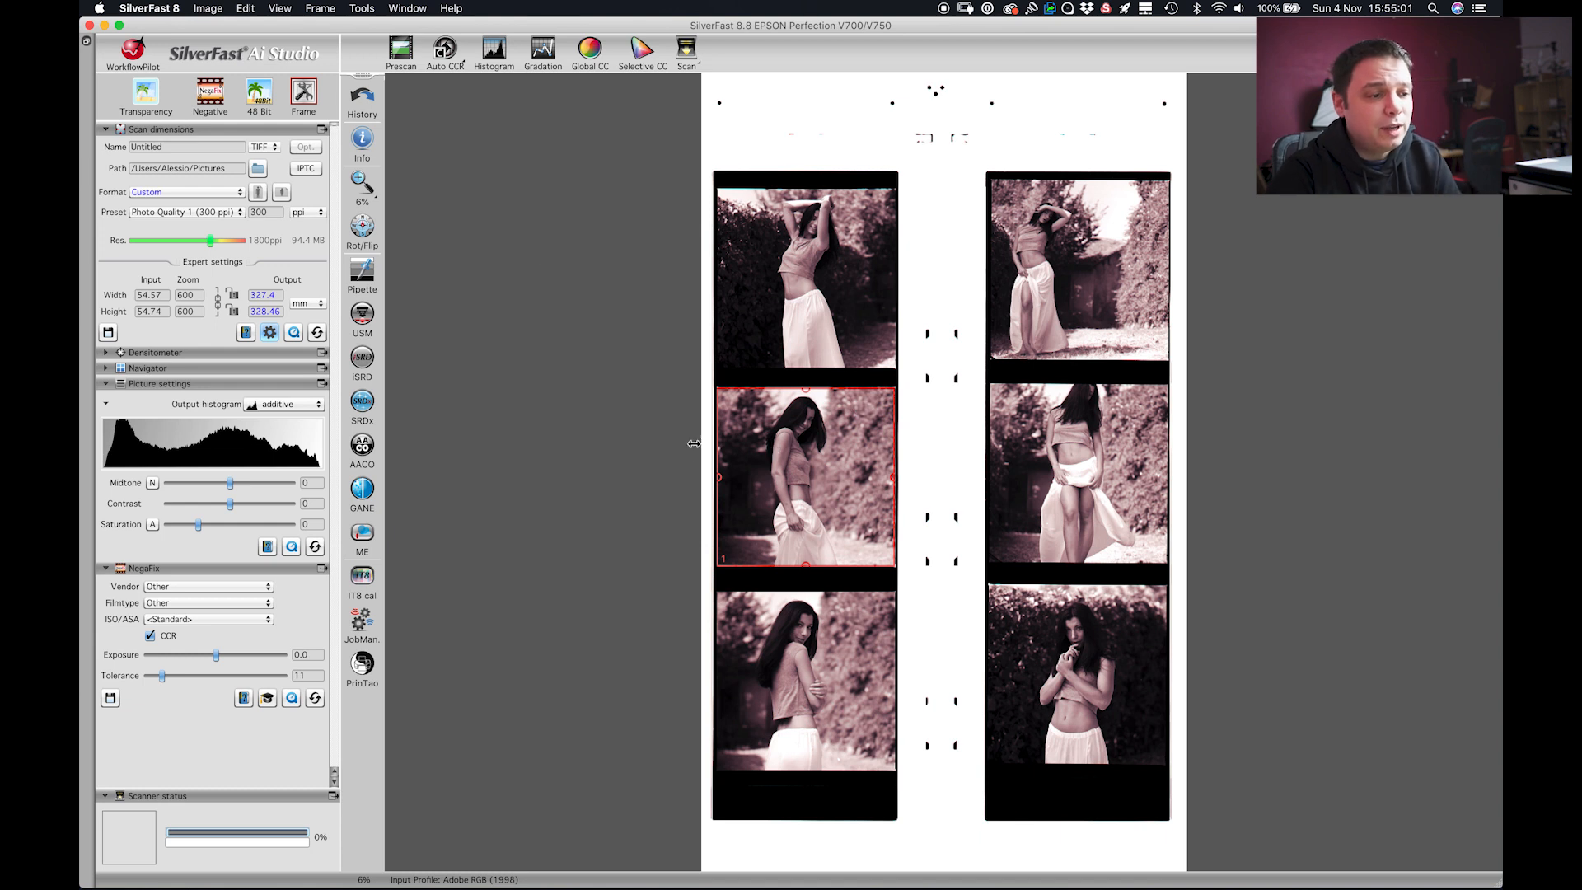
- Zoom onto the framed photo and refine the top and right edges to about 54.8 × 55.0 mm
left_click(362, 182)
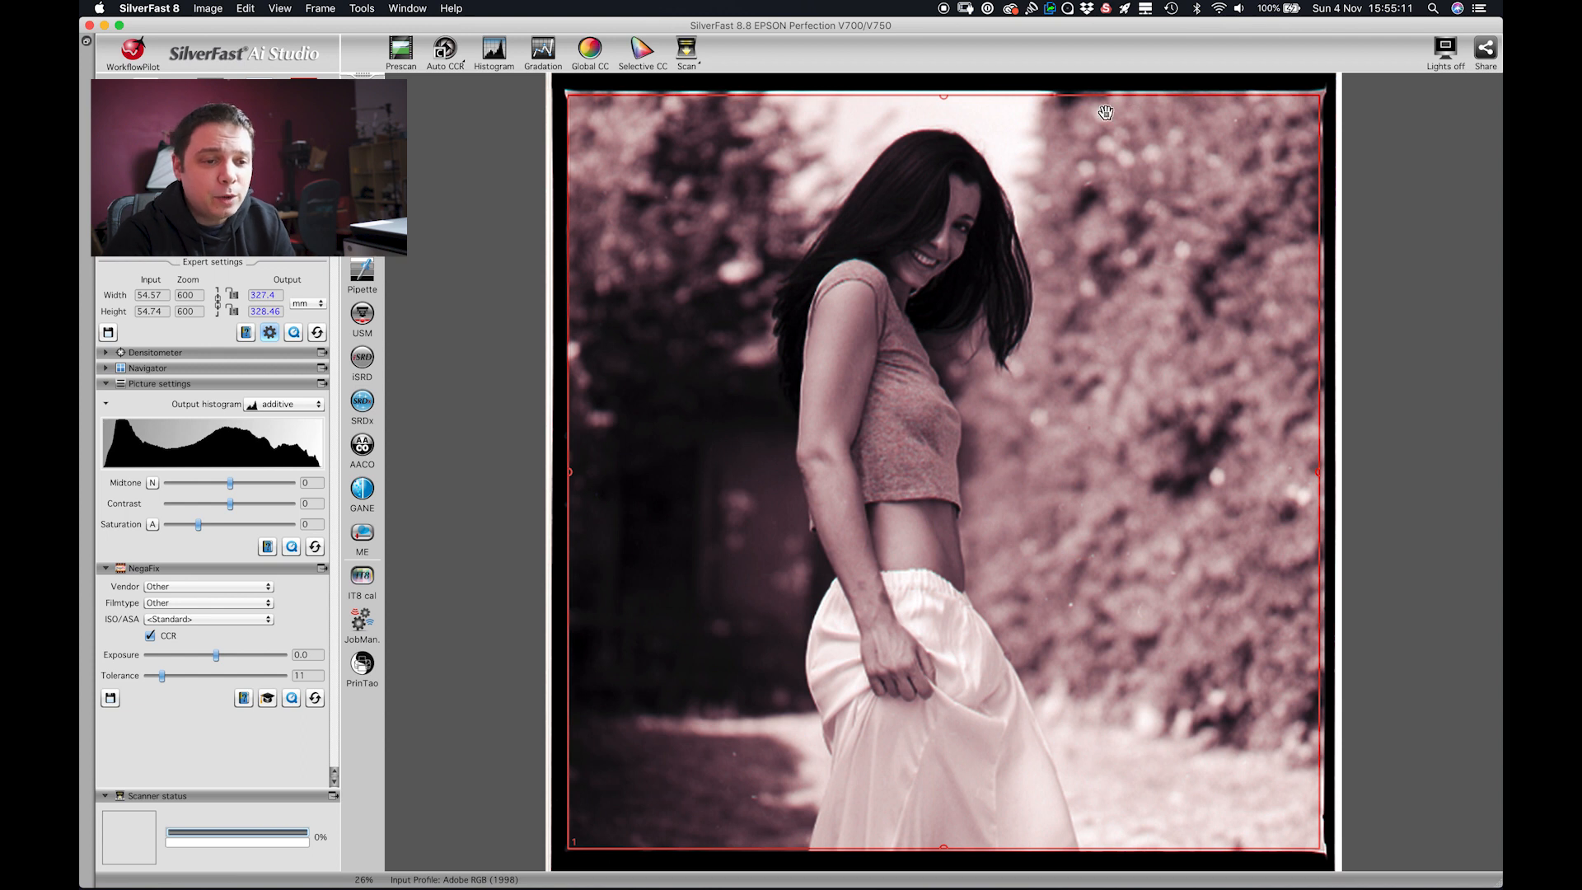
left_click_drag(1100, 99, 1179, 91)
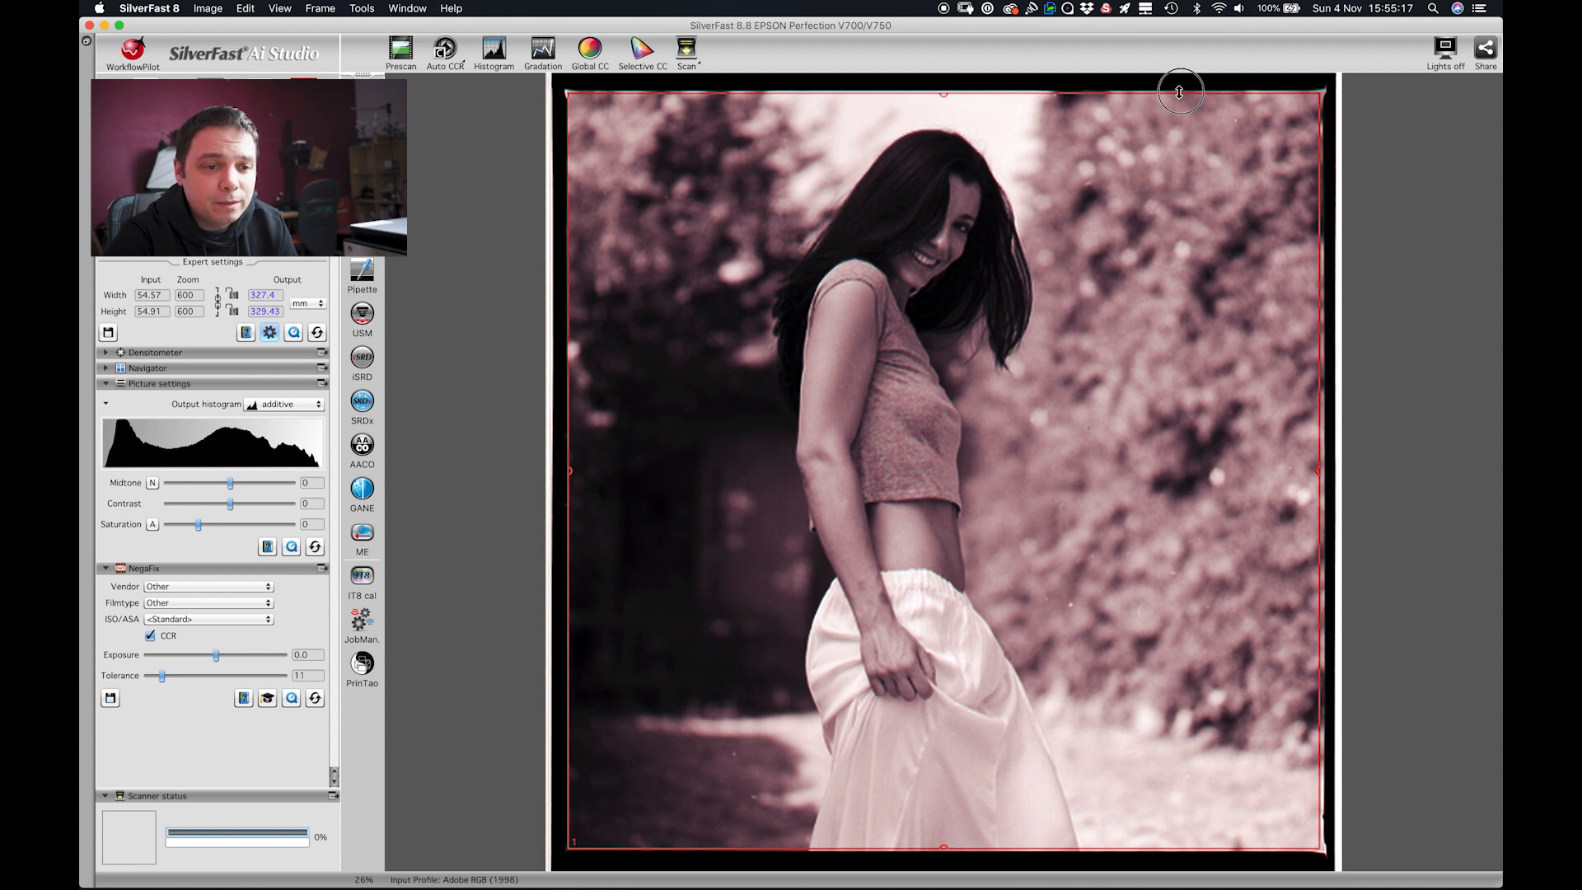
left_click_drag(1319, 681, 1331, 683)
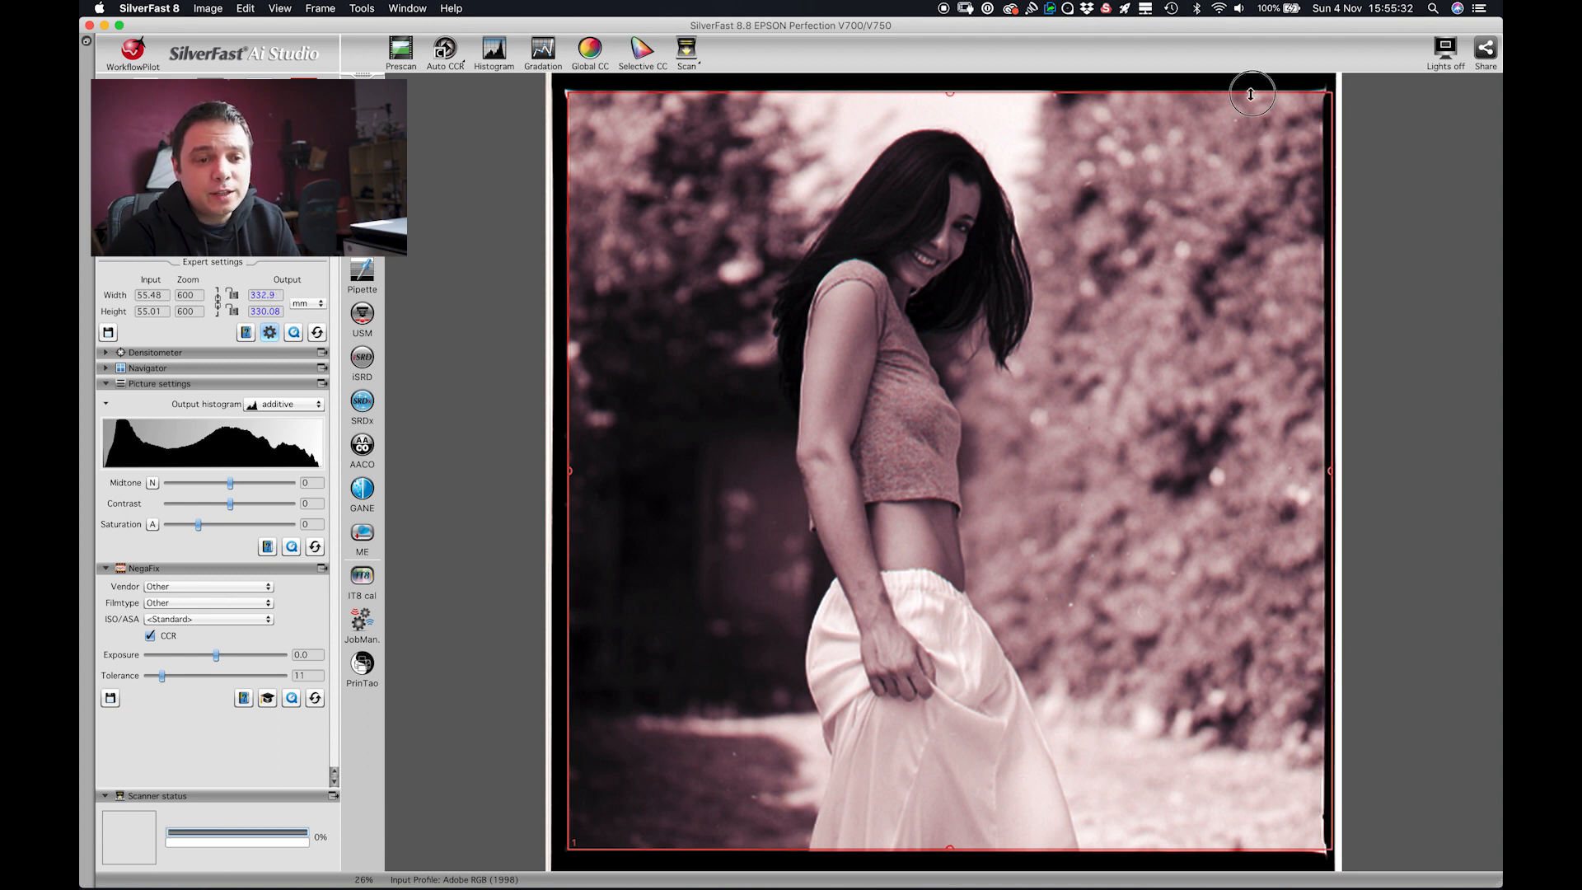
left_click_drag(1250, 91, 1248, 93)
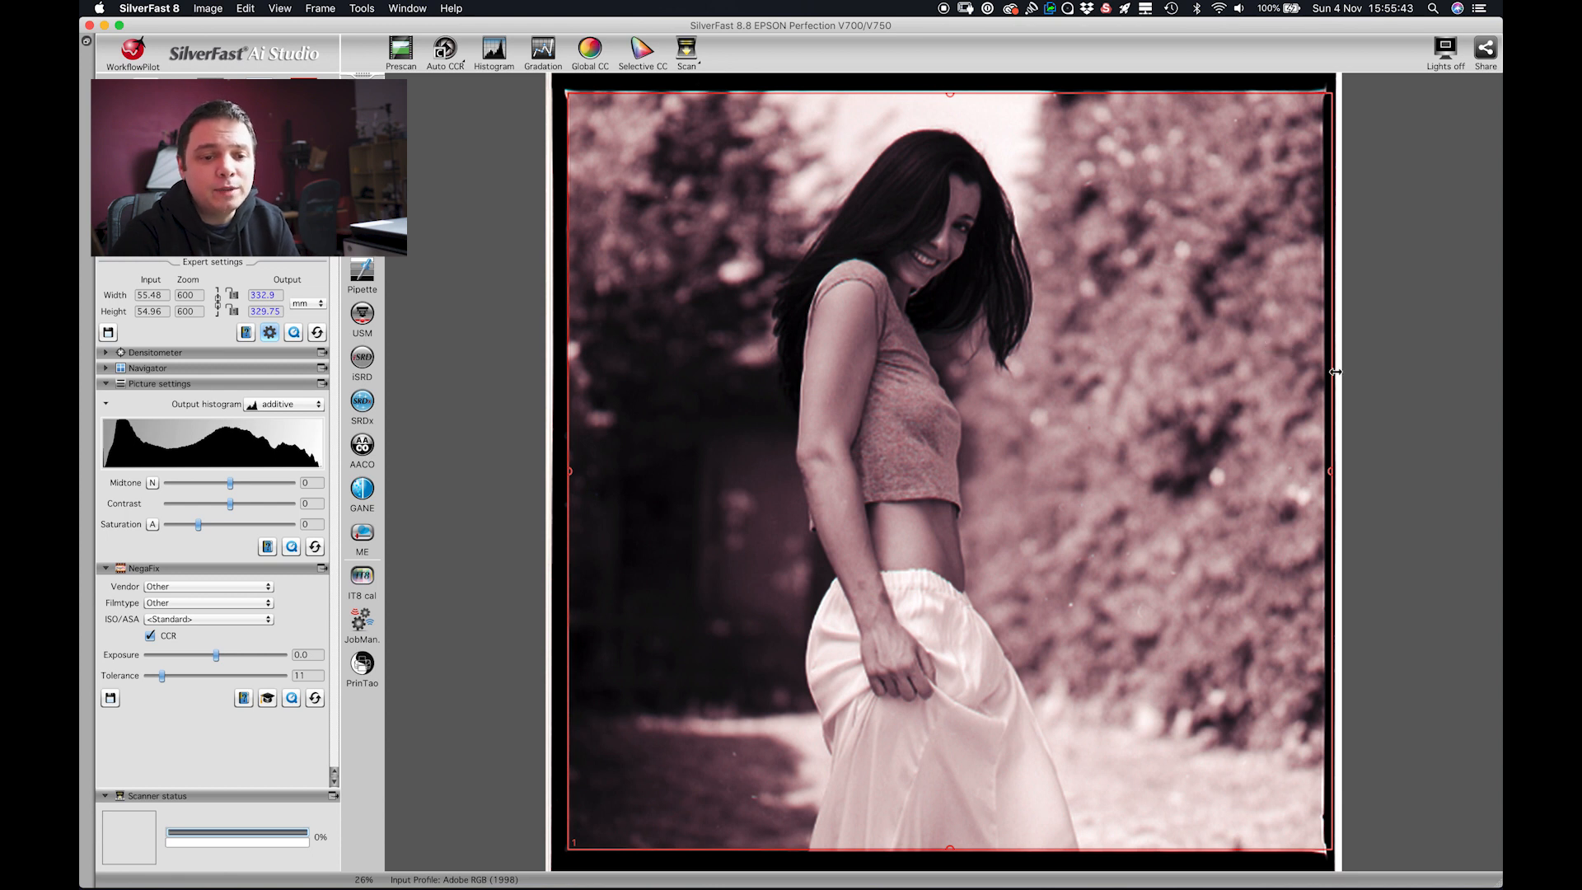
left_click_drag(1330, 370, 1319, 374)
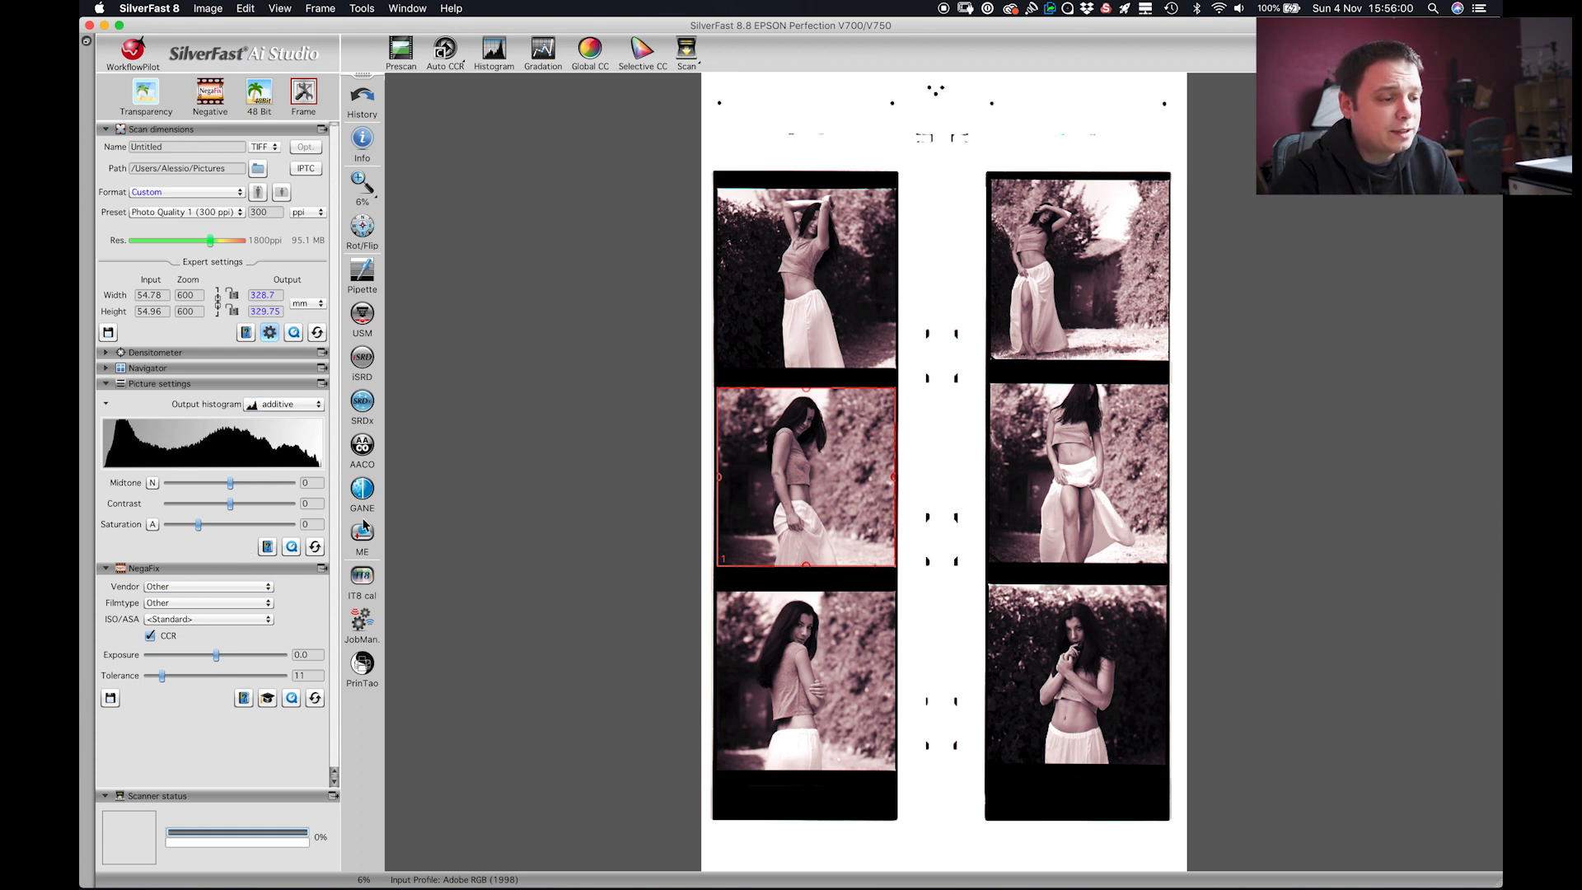
- Enable Unsharp Masking and iSRD dust removal, glance at the densitometer and try brightening midtones
left_click(369, 331)
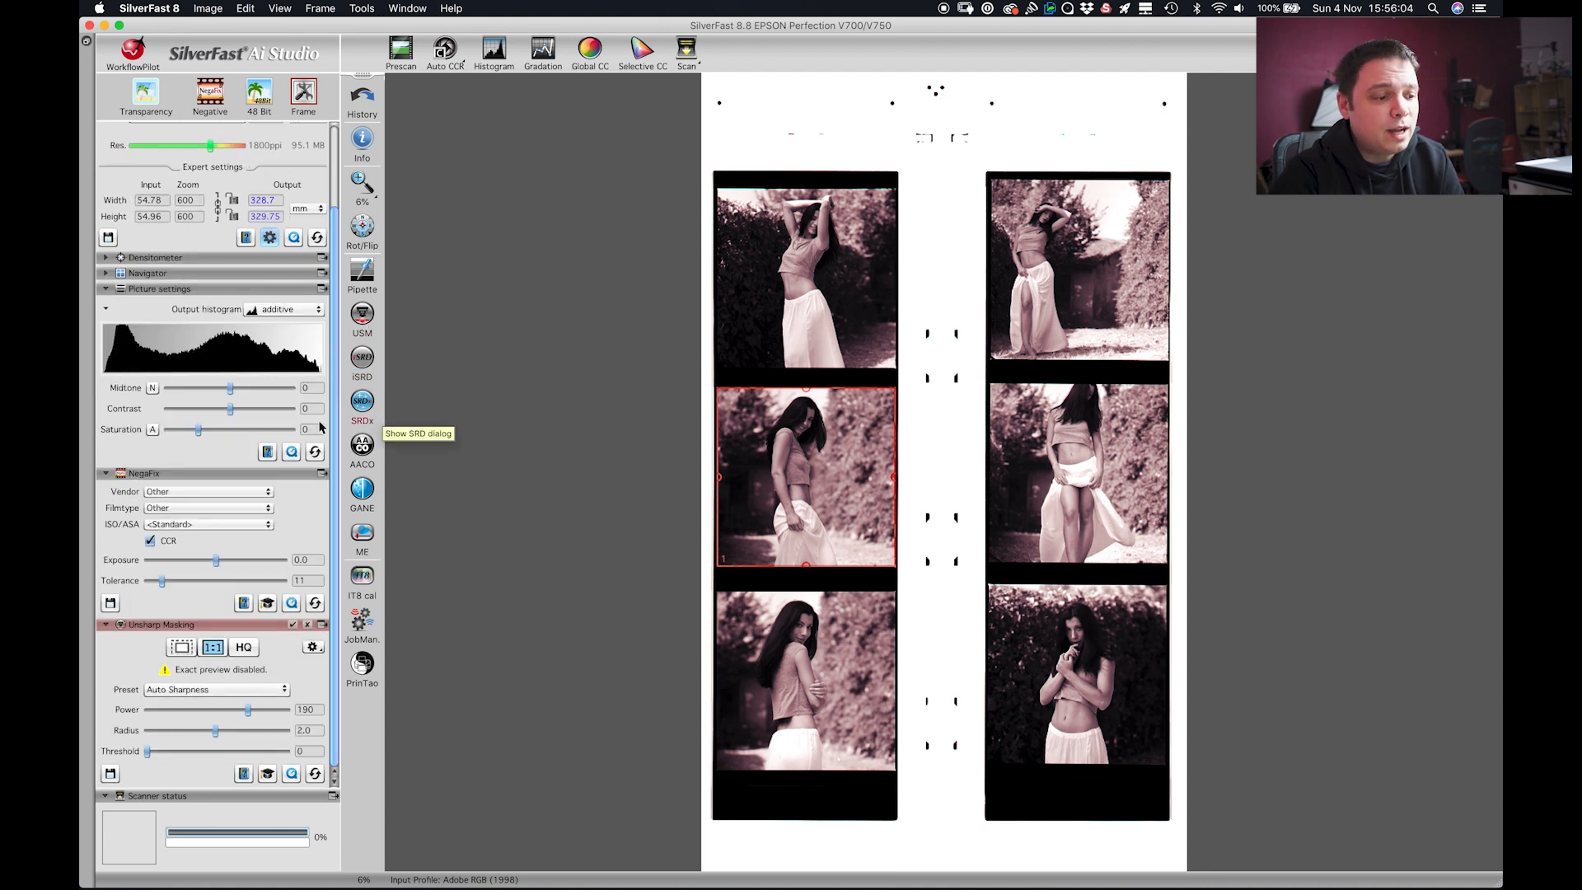
left_click(364, 357)
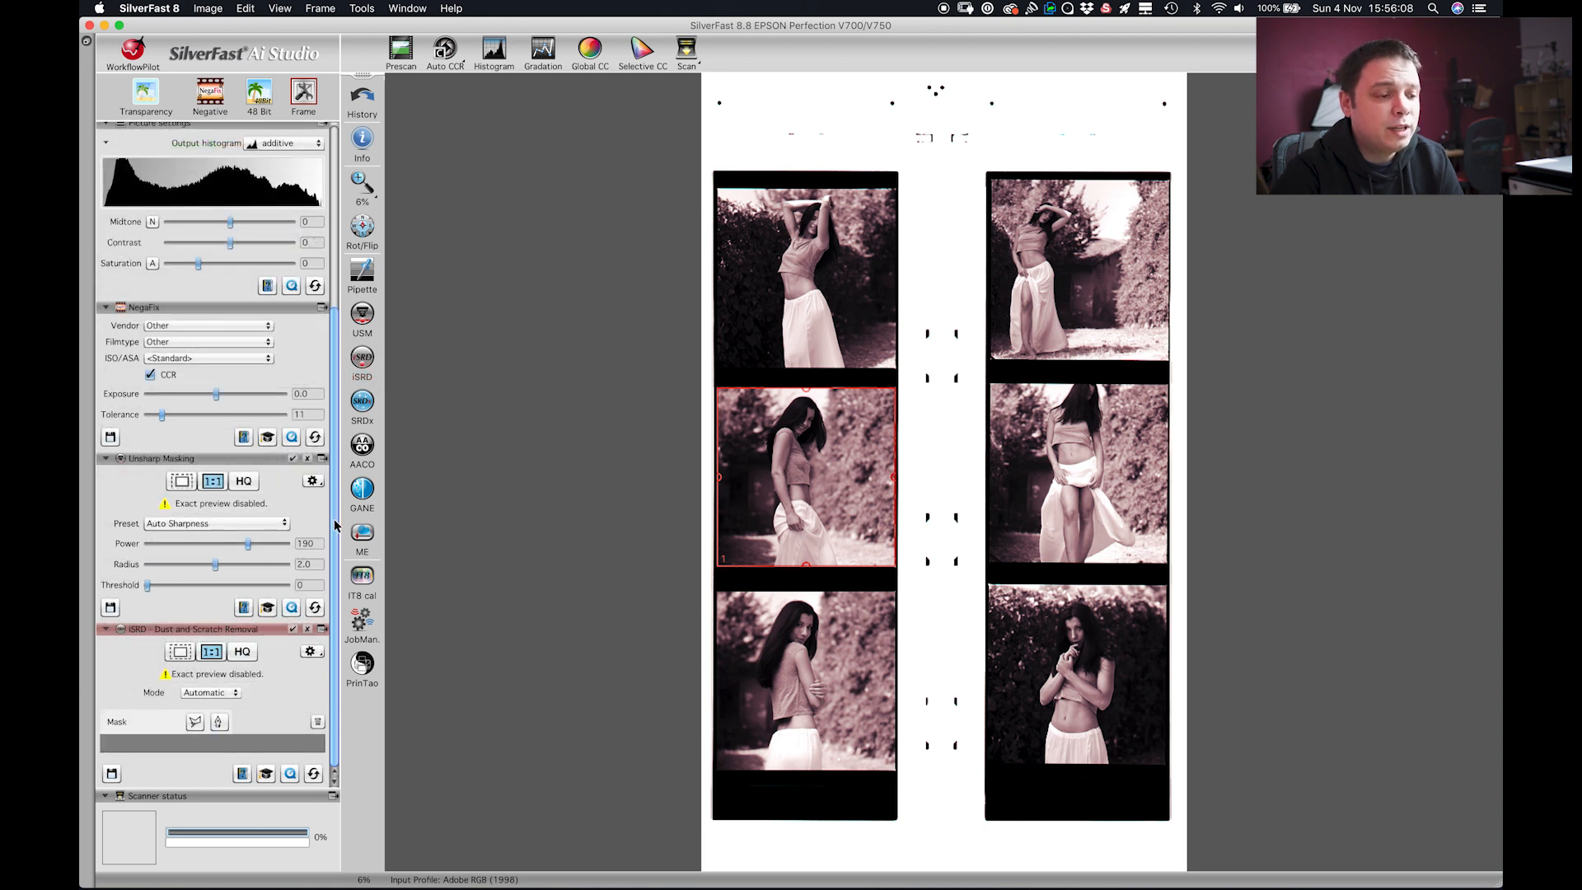
scroll(336, 525, "up", 2)
scroll(334, 469, "up", 3)
scroll(336, 396, "up", 3)
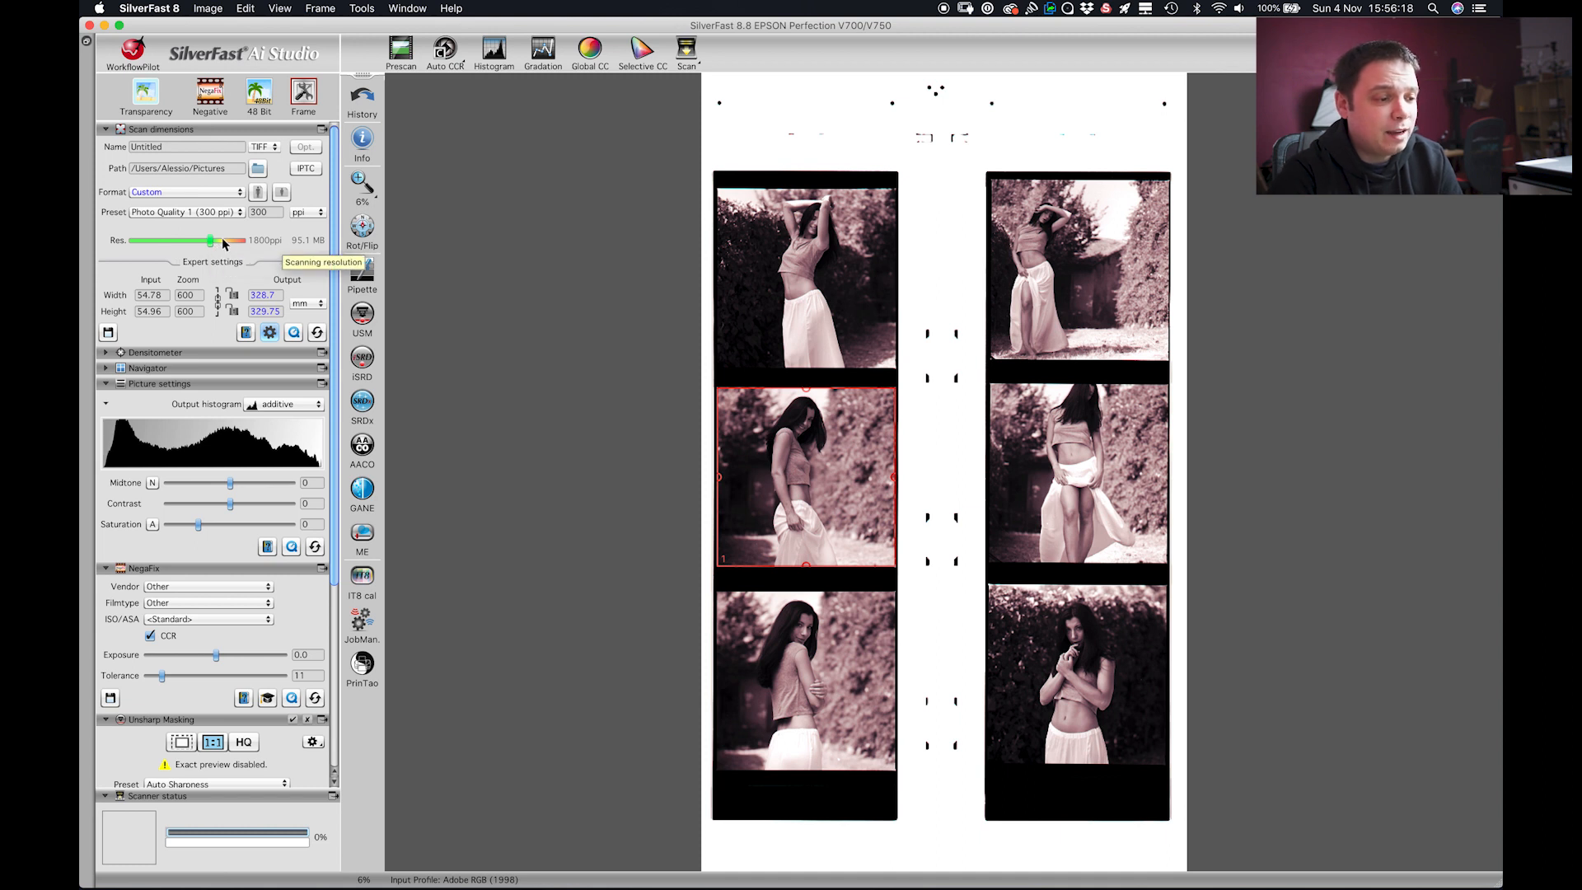
left_click(107, 354)
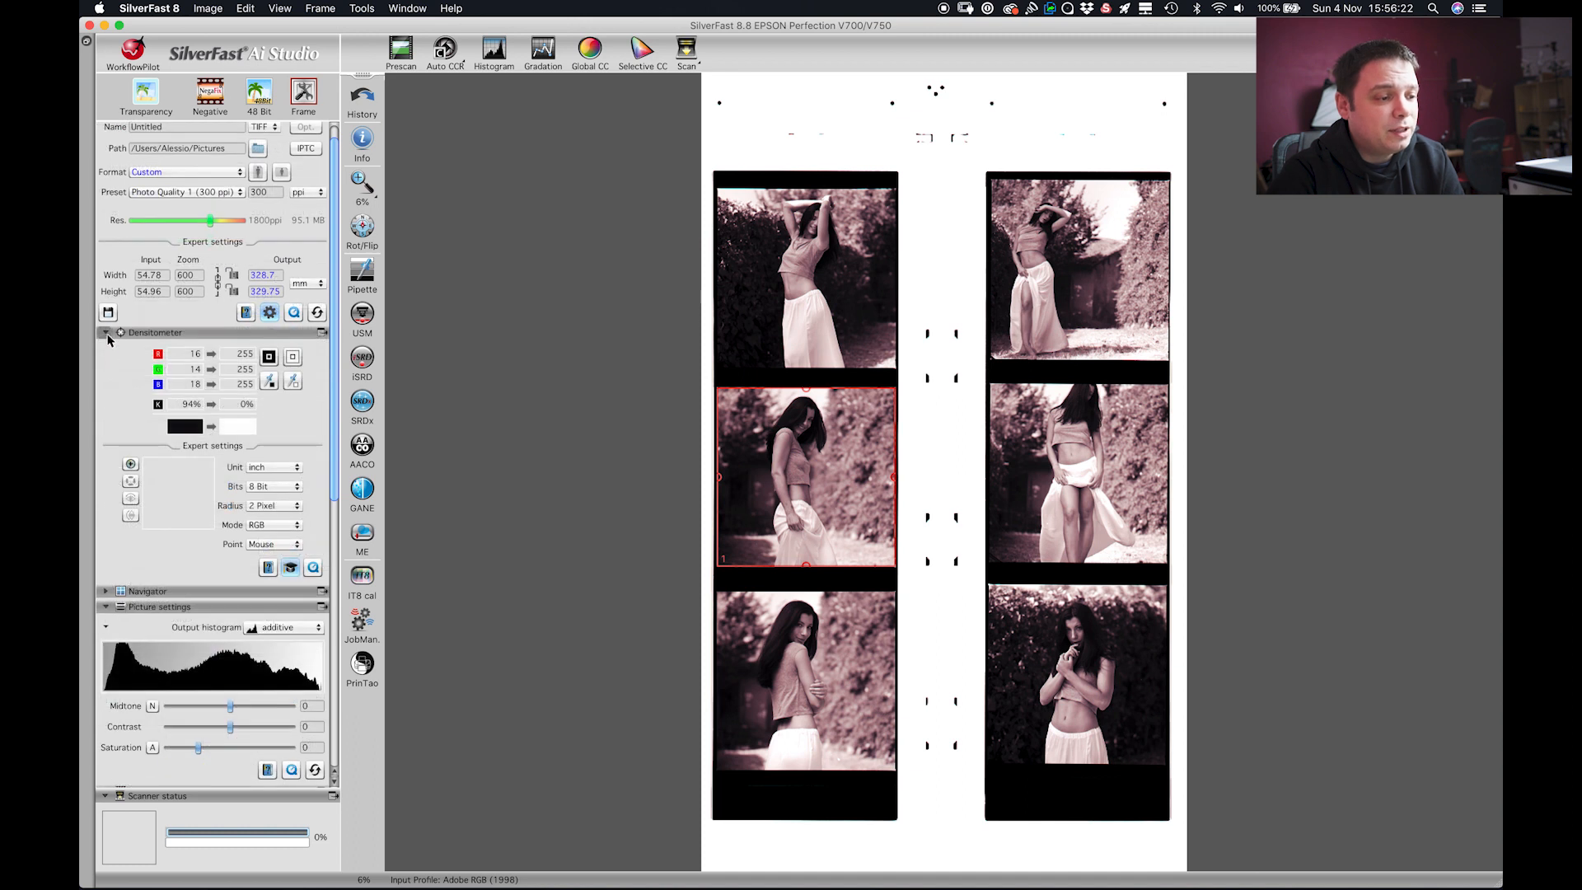
left_click(108, 333)
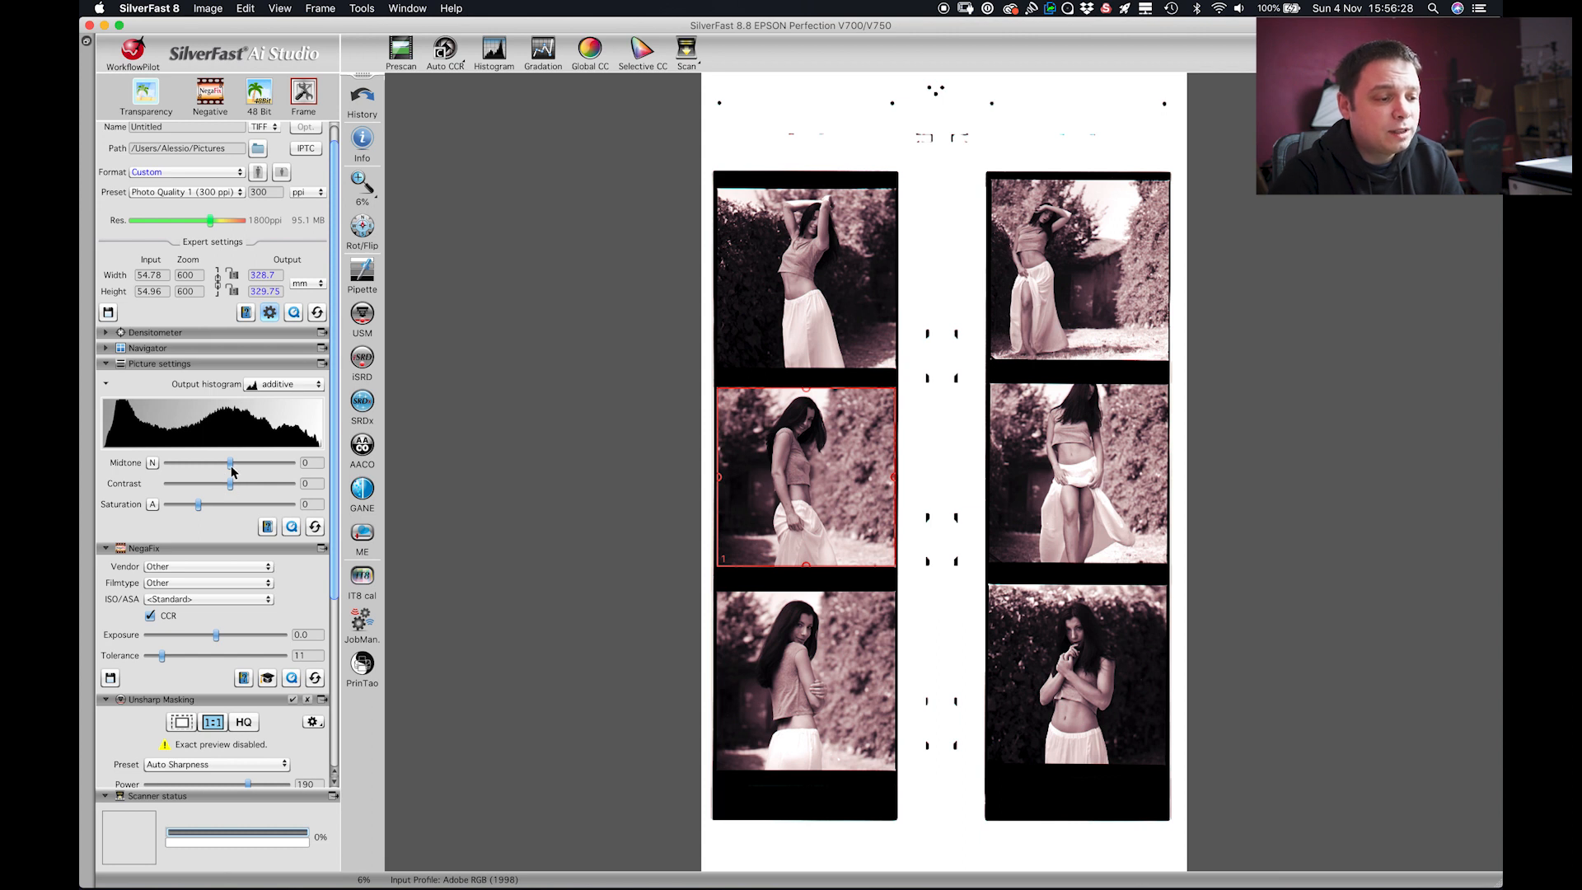
mouse_move(229, 463)
left_mouse_down()
mouse_move(248, 465)
mouse_move(231, 488)
left_mouse_up()
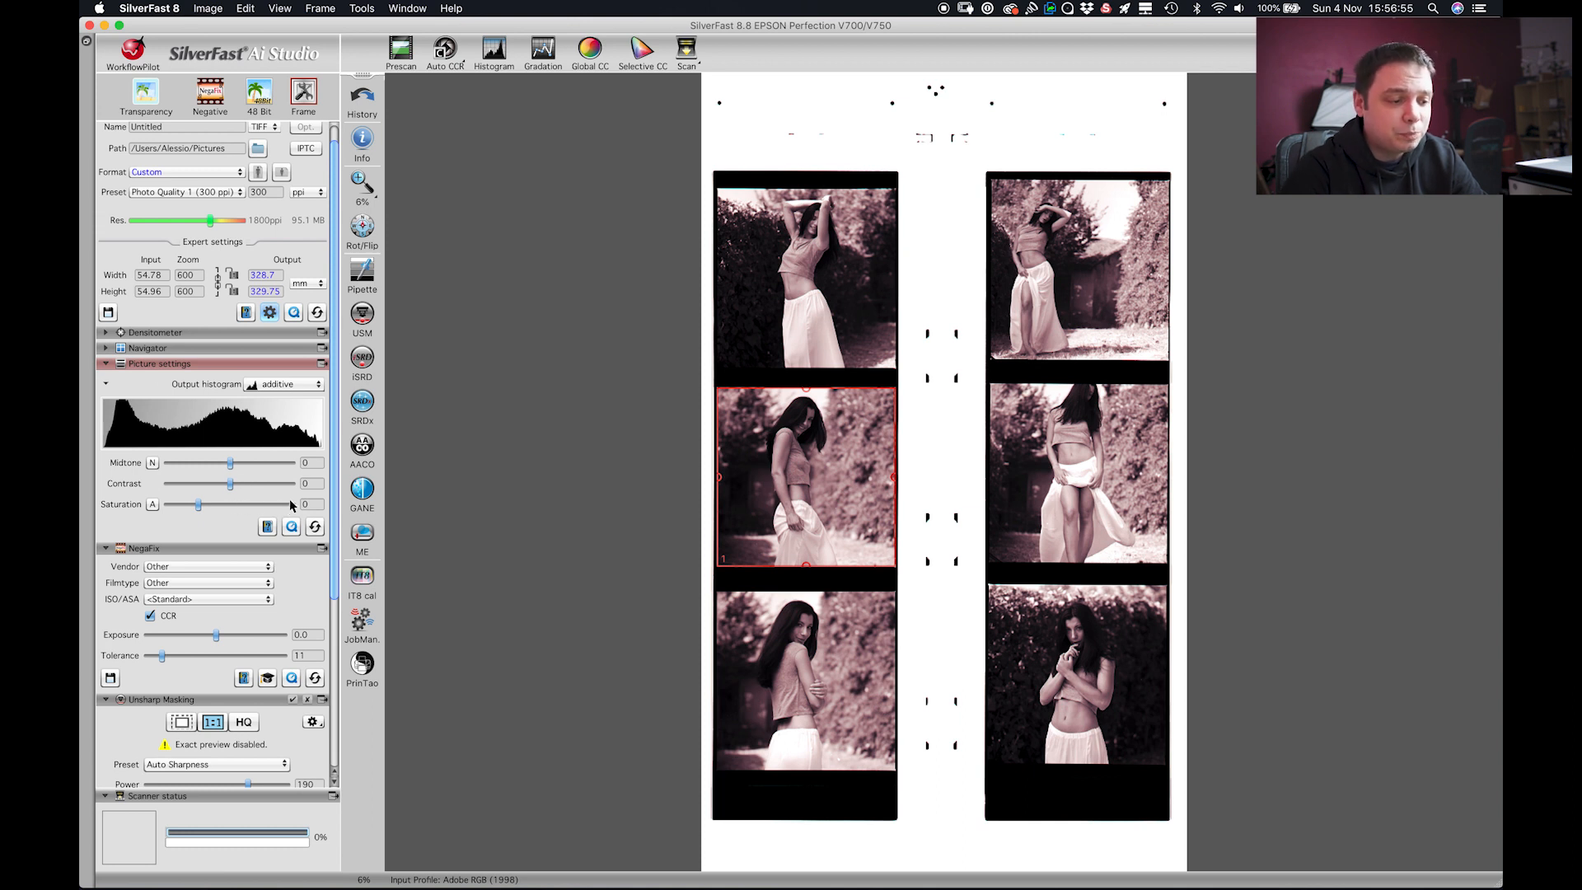
left_click(184, 570)
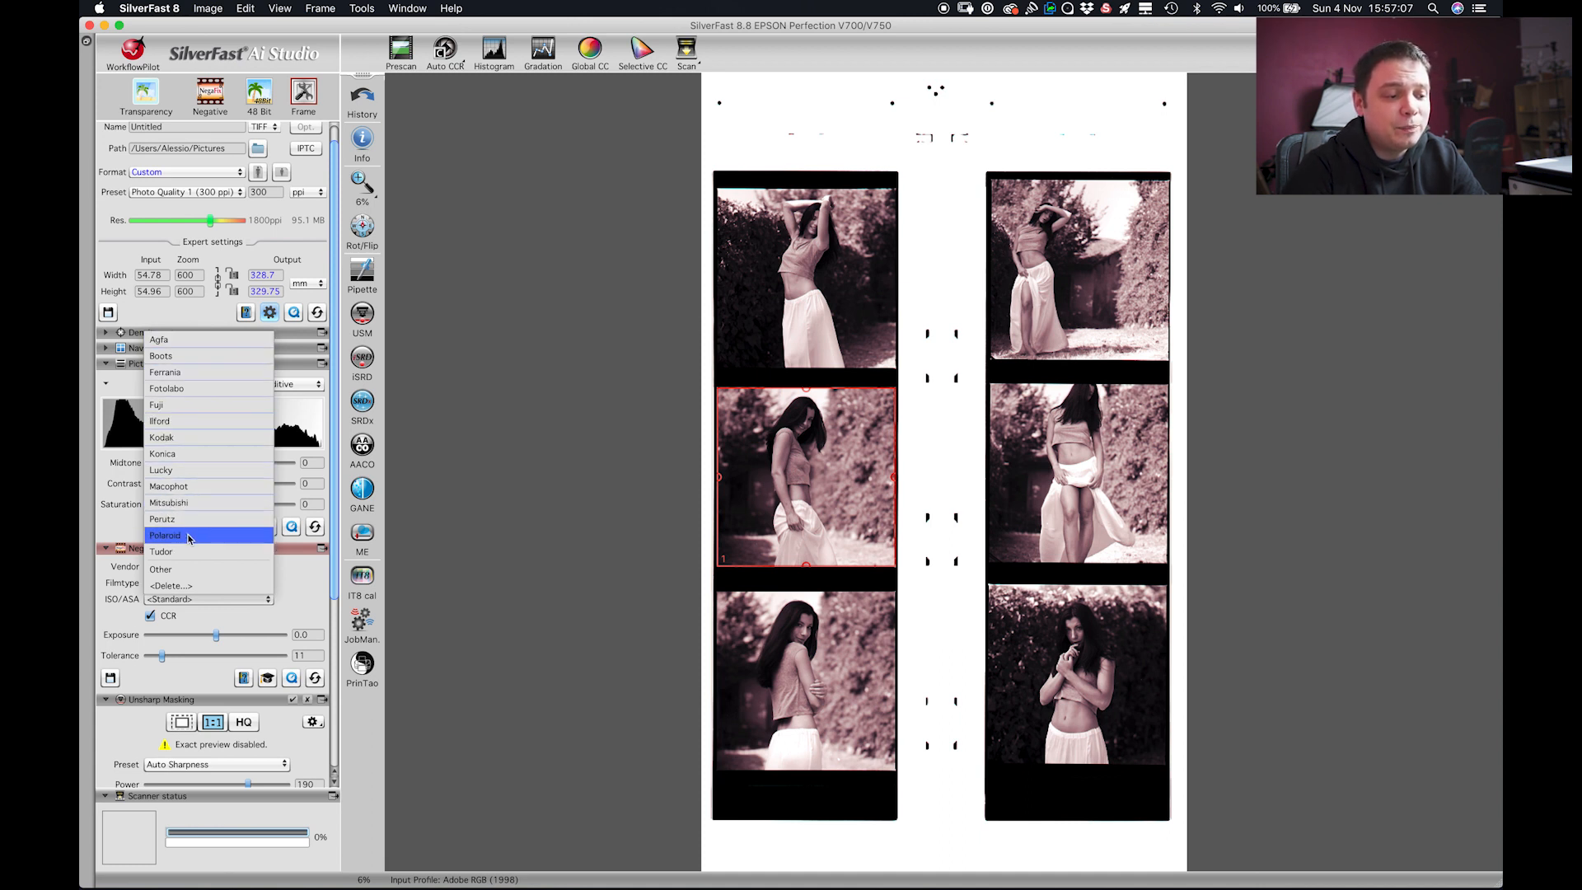
left_click(253, 568)
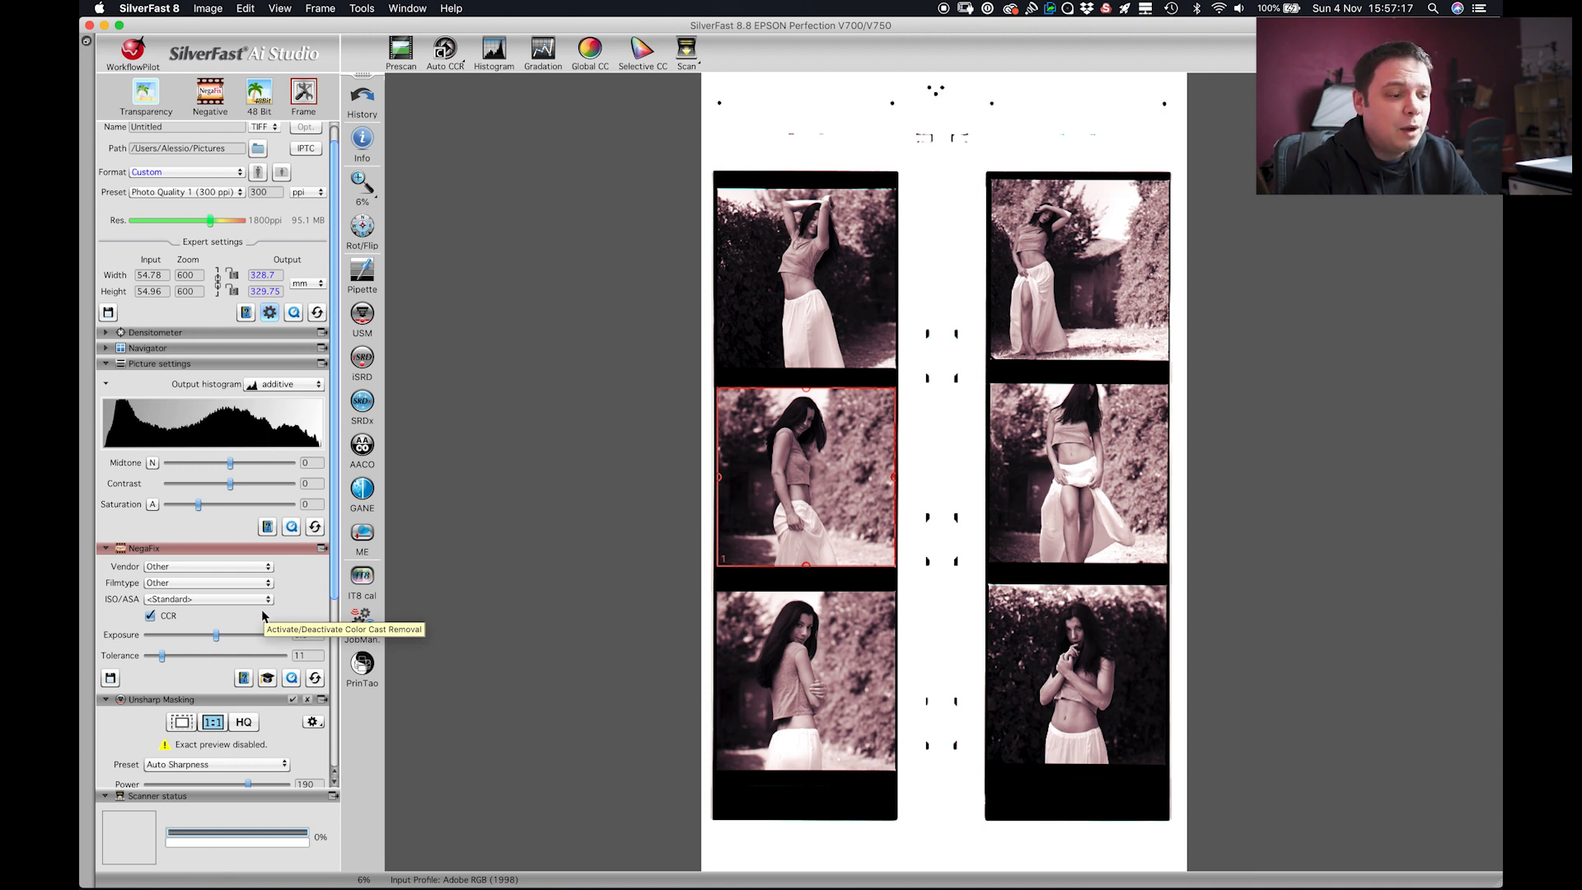
scroll(138, 483, "down", 5)
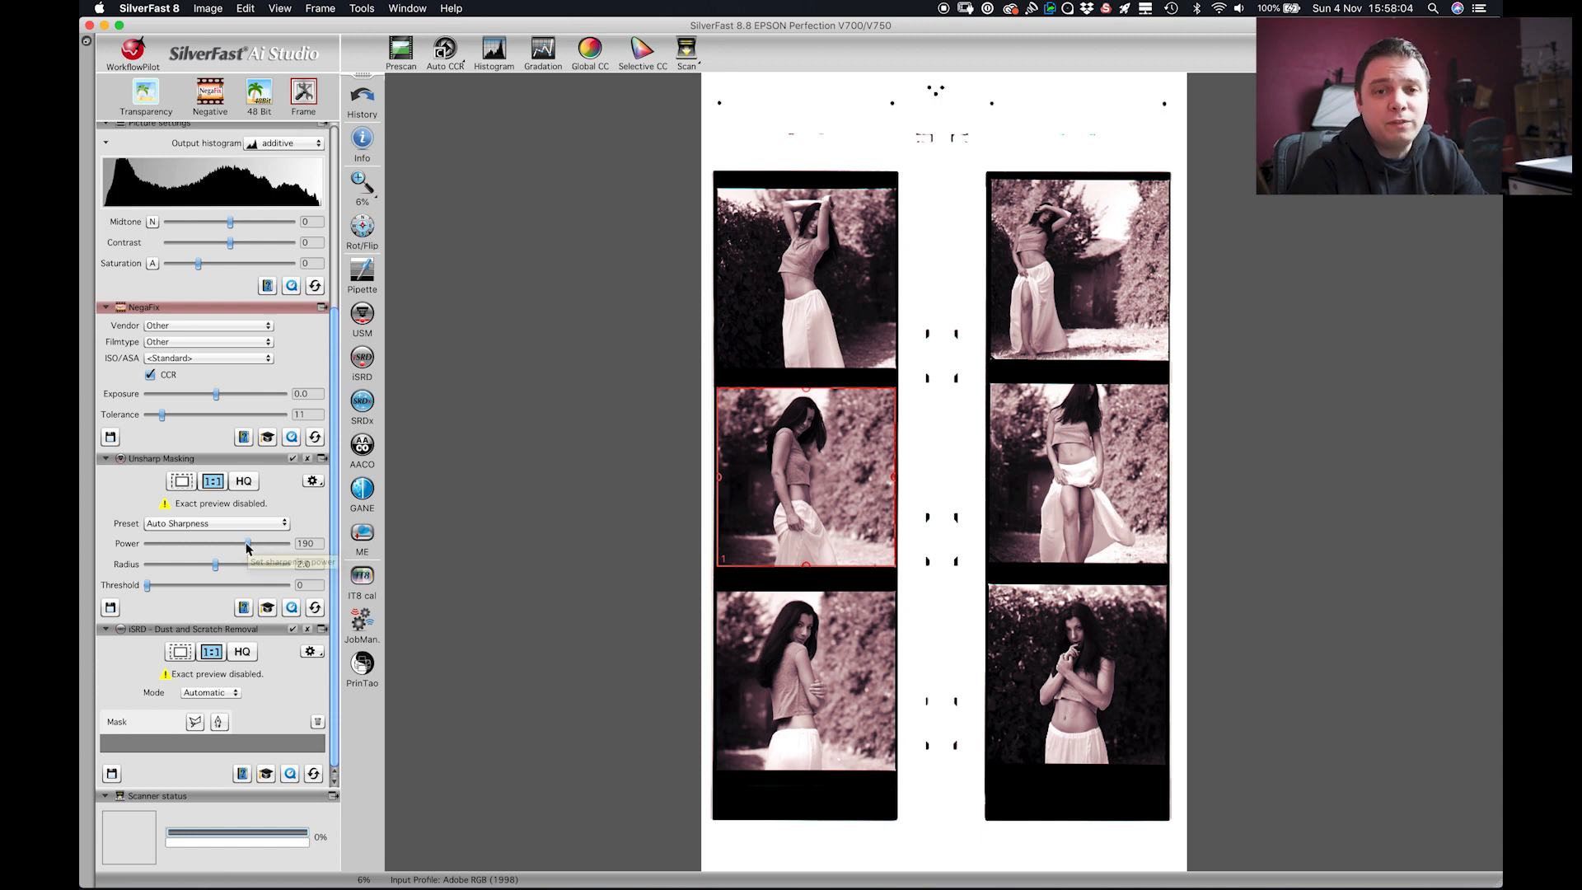
- Remove sharpening, activate iSRD dust removal, then collapse its panel to show Scan dimensions
left_click(306, 459)
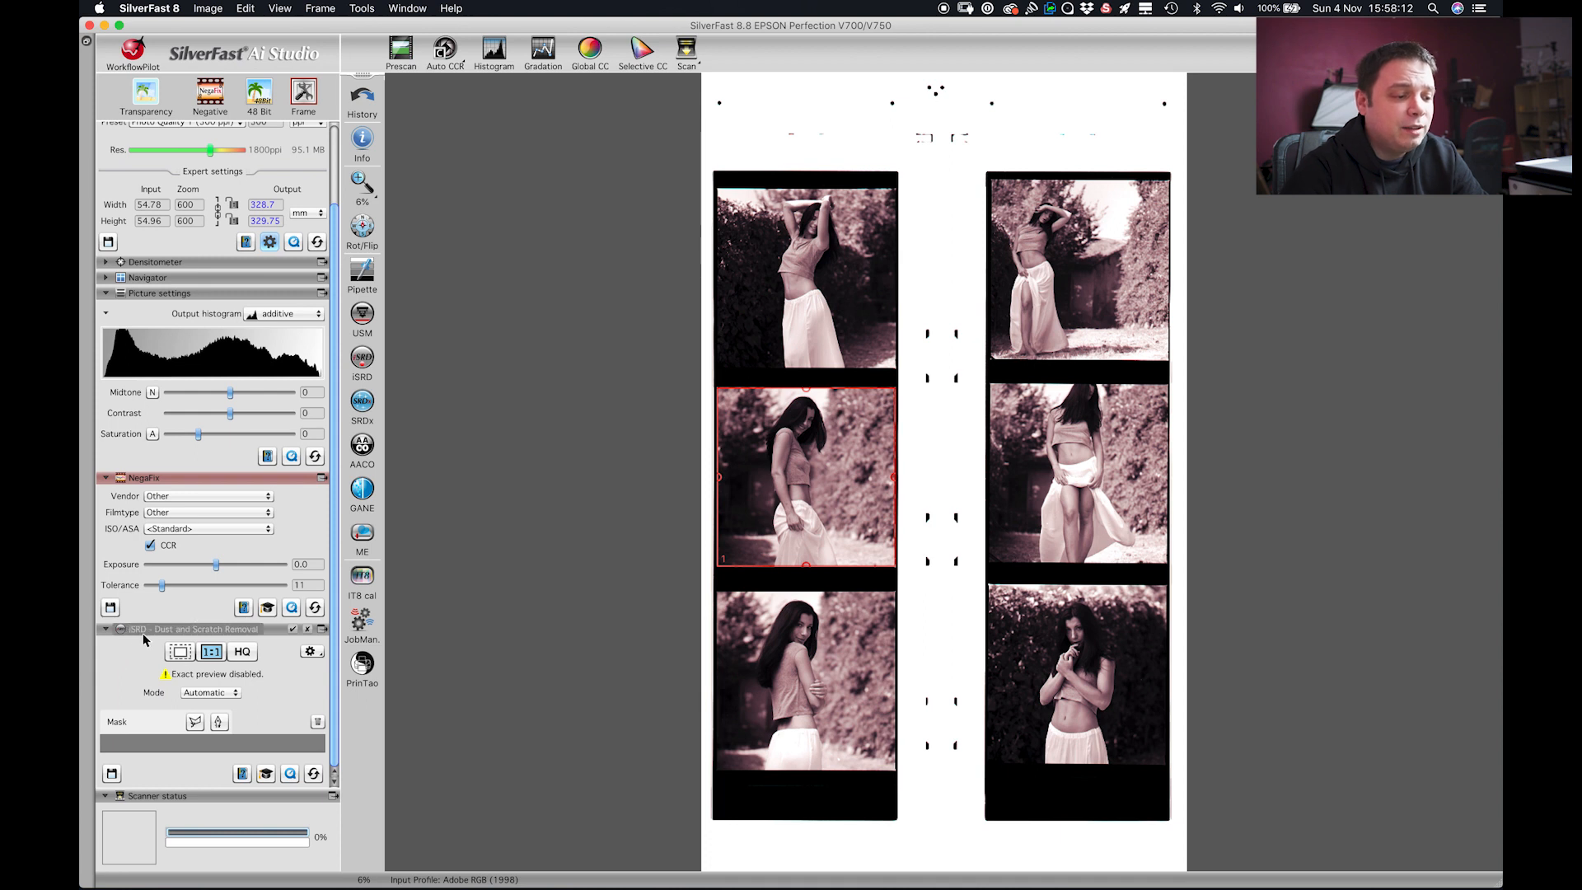
left_click(187, 630)
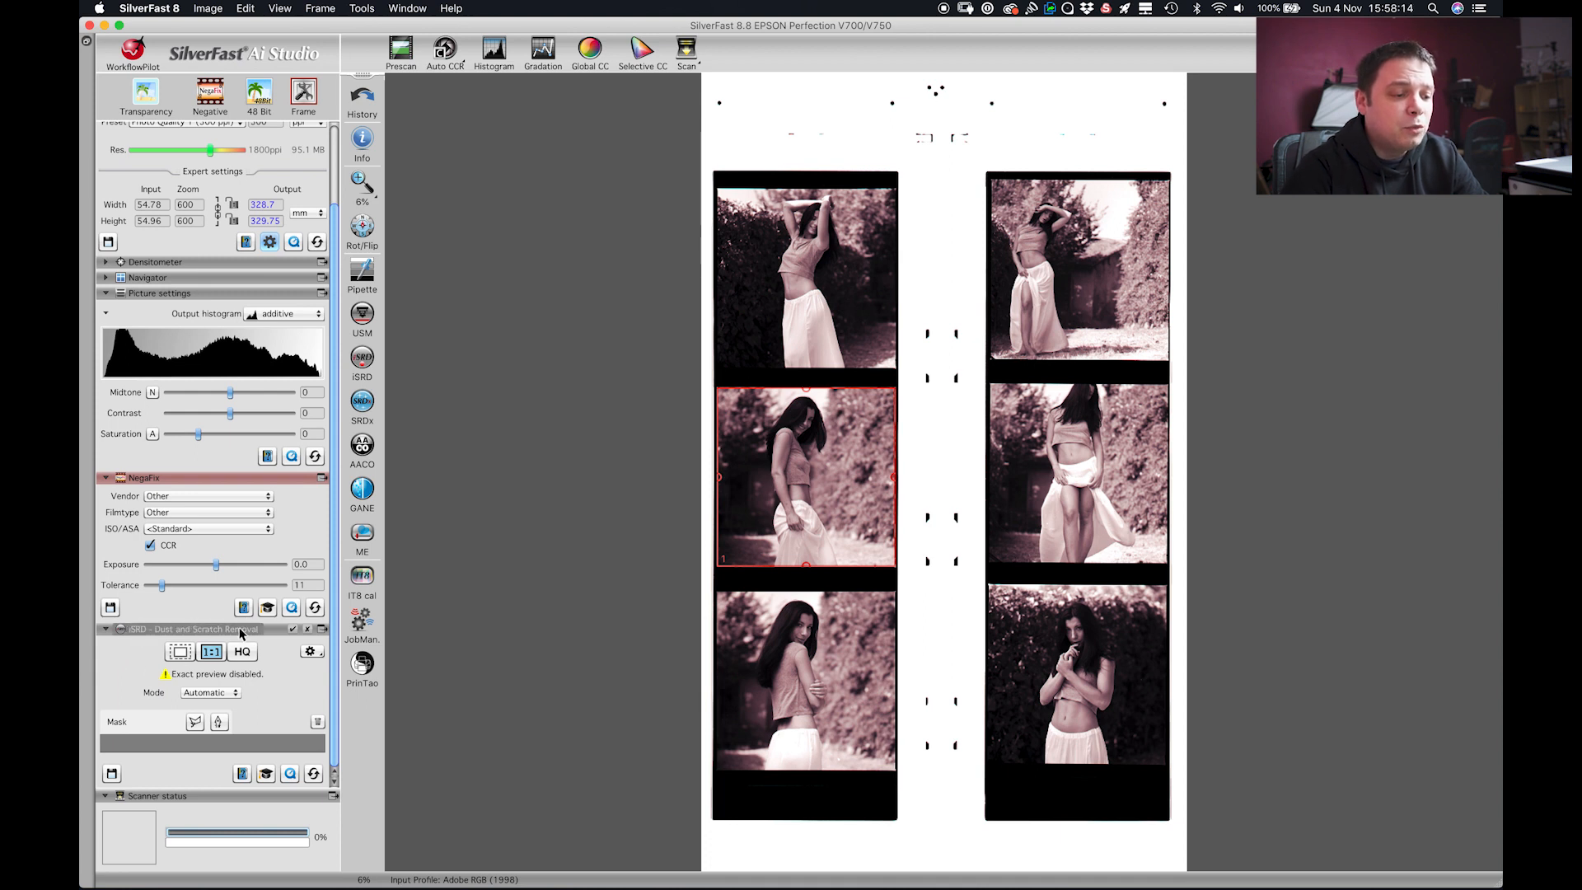
left_click_drag(187, 630, 270, 633)
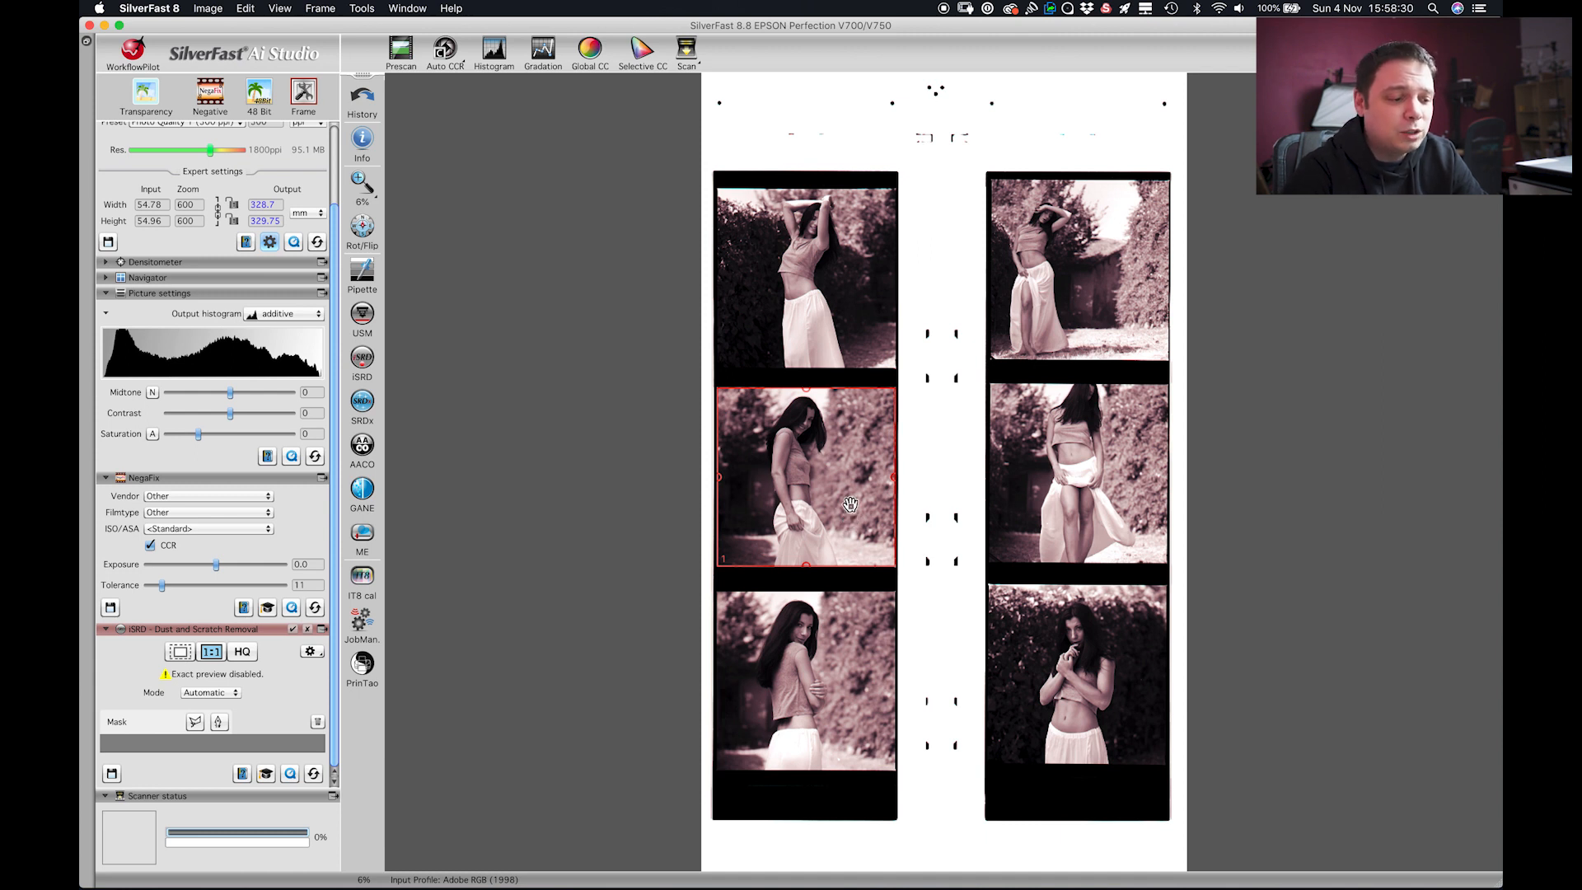
left_click(310, 631)
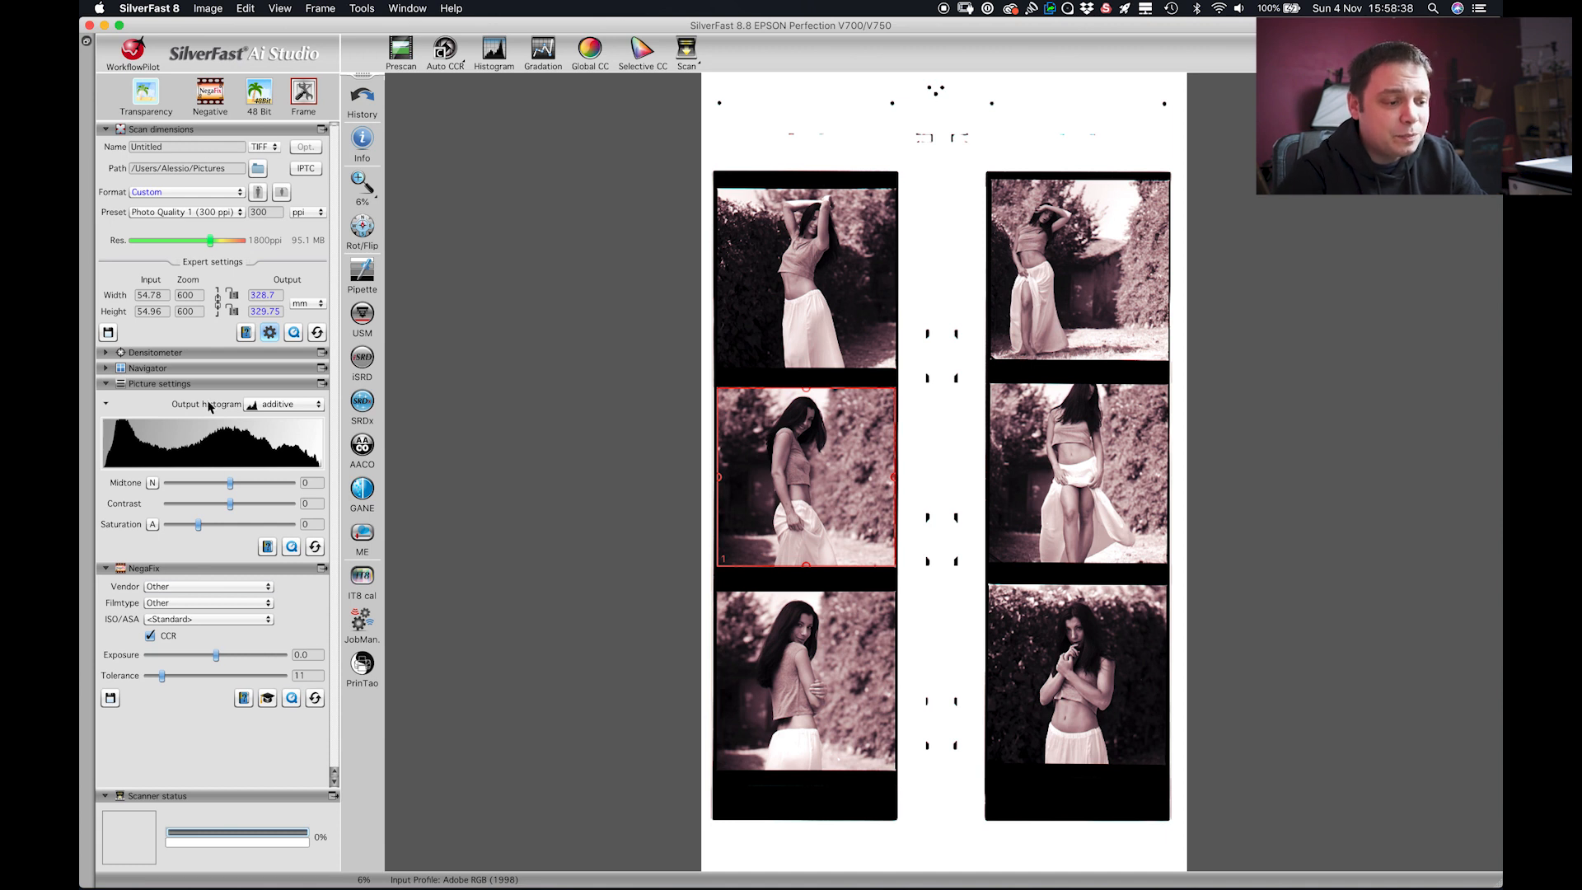
- Batch scan the frame to MakeMake > fotografia > chimica > SILVERFAST_8_TUTORIAL as silverfast_tutorial_001
left_click(690, 52)
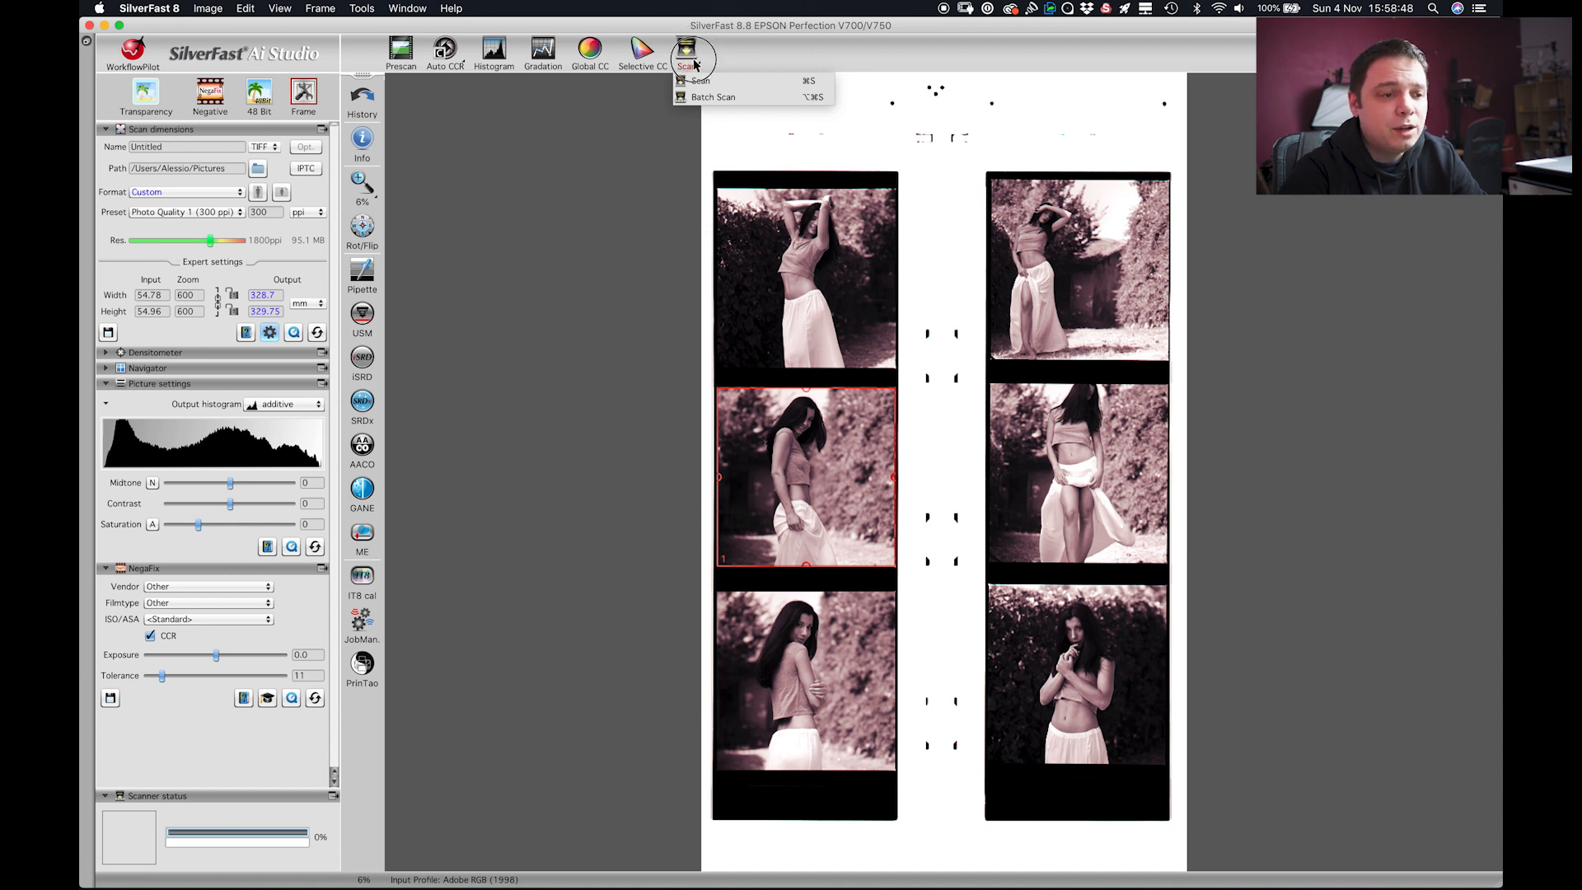
left_click(700, 97)
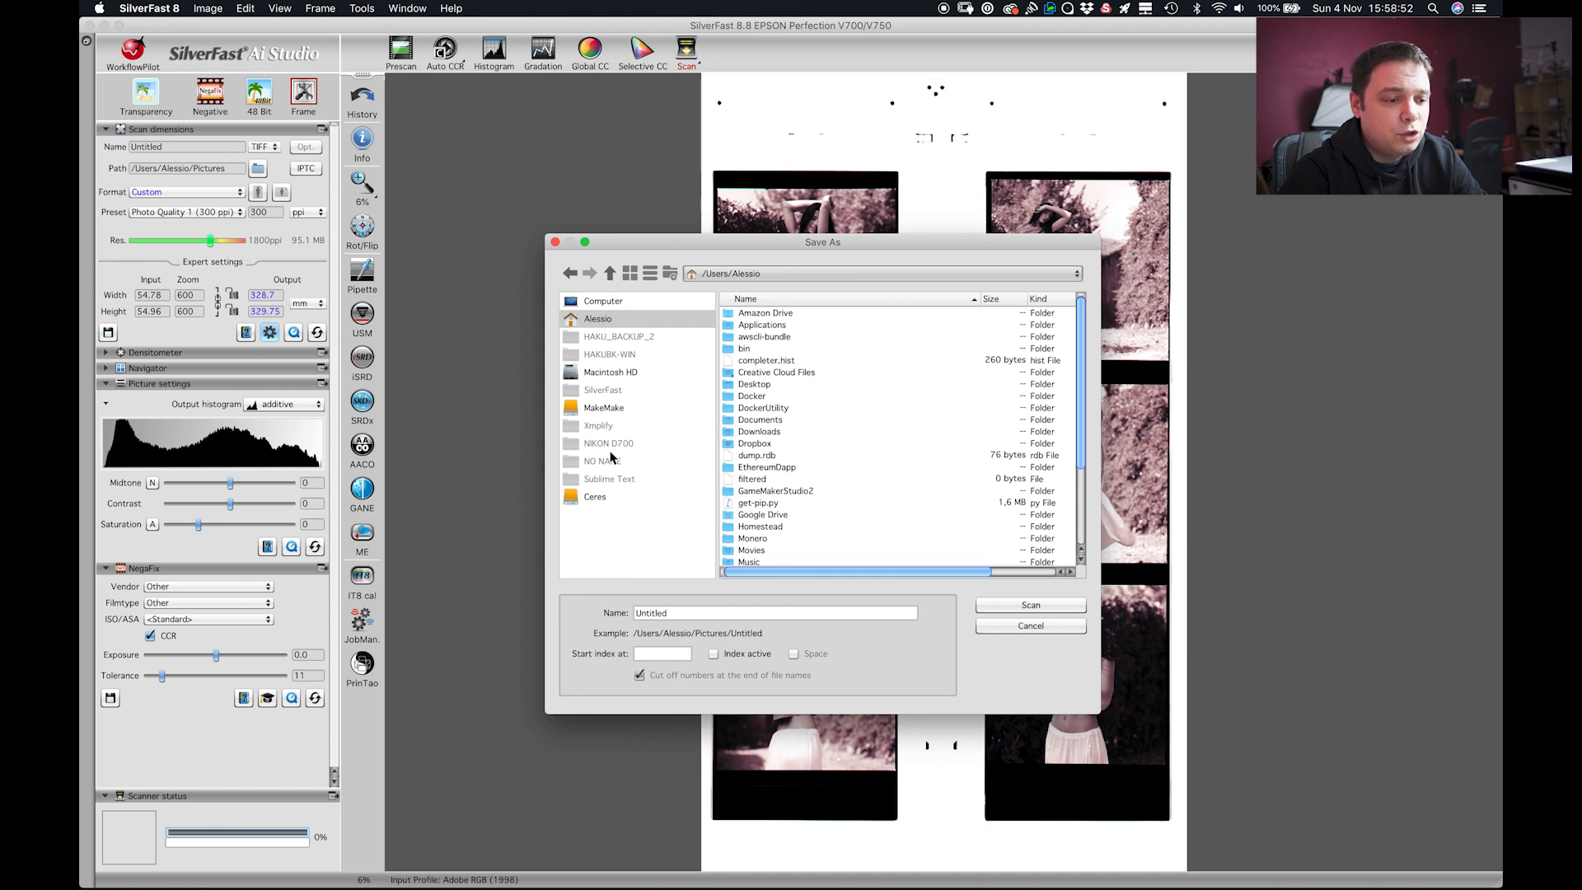
left_click(614, 411)
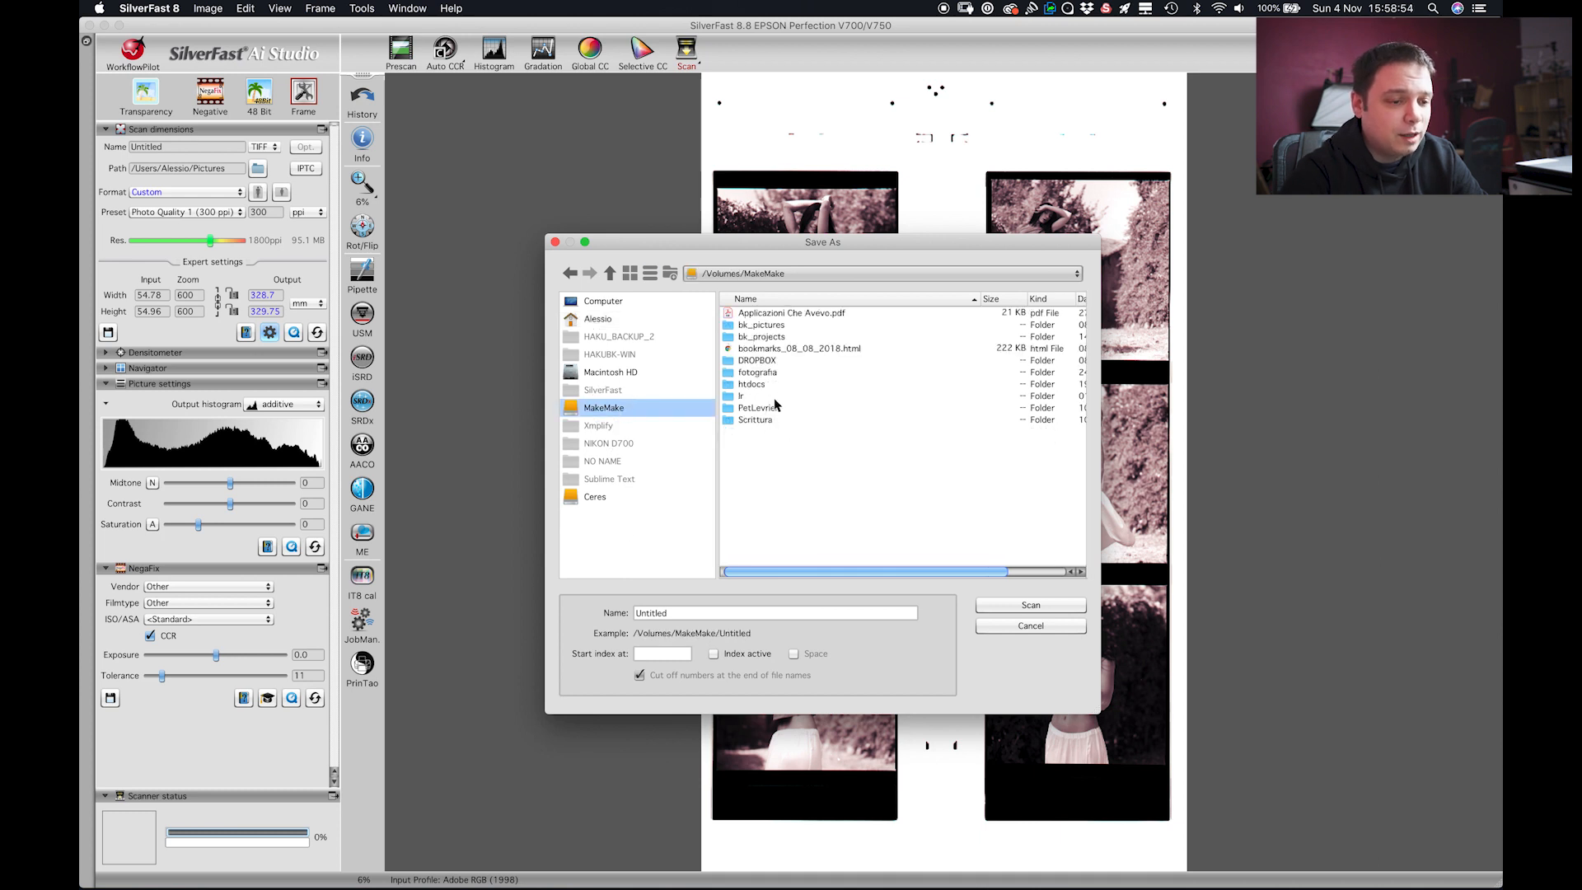
double_click(758, 372)
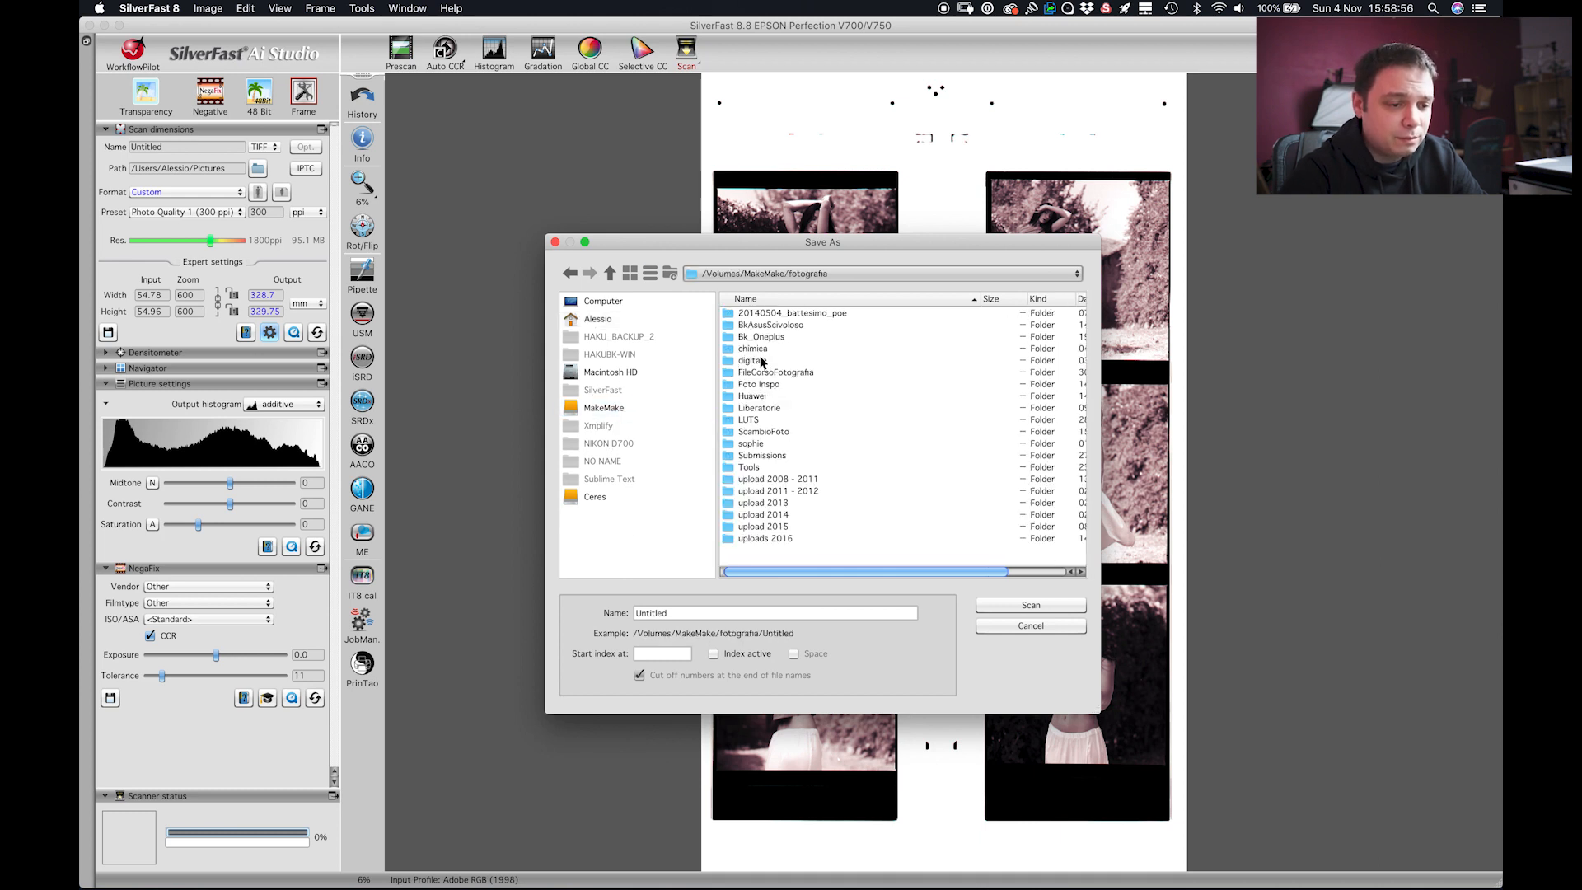
double_click(752, 350)
double_click(752, 441)
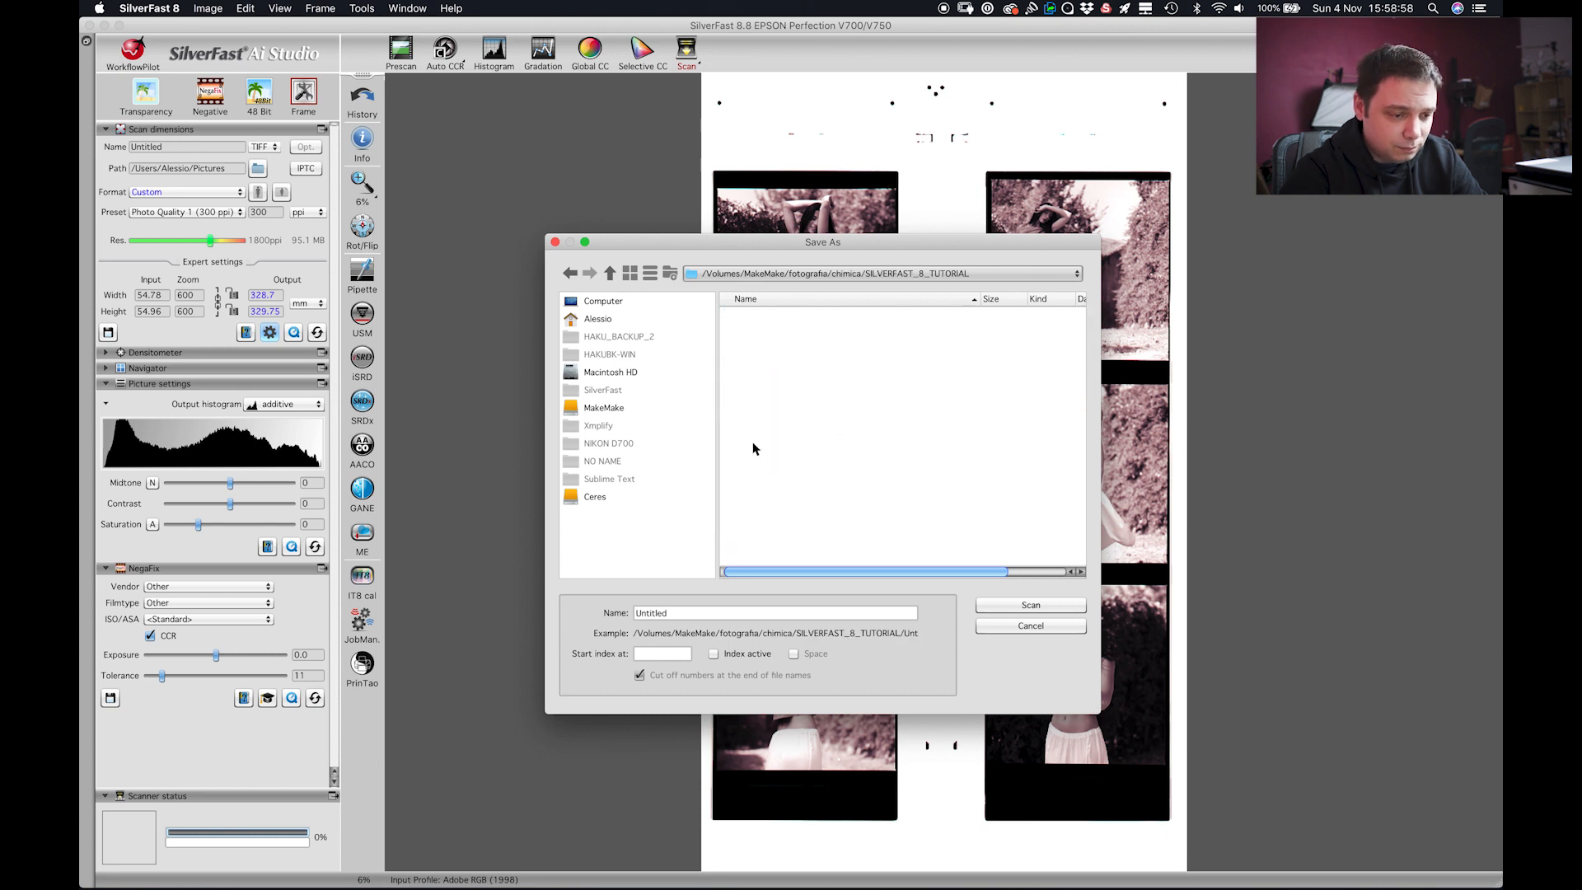
double_click(705, 613)
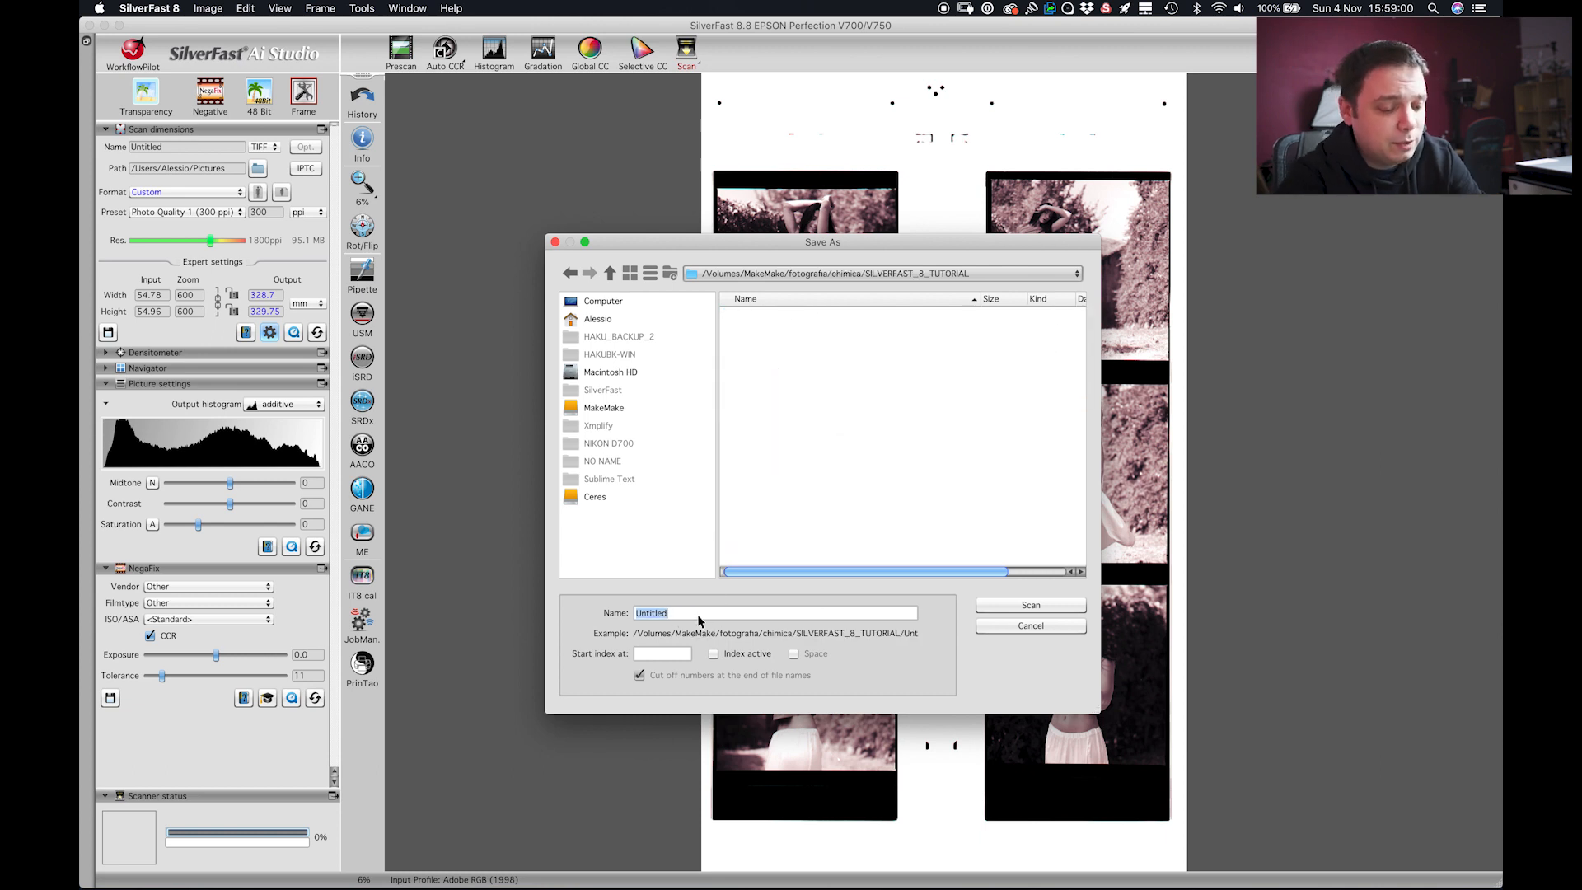
type("silverfast_tutorial_")
left_click(1062, 605)
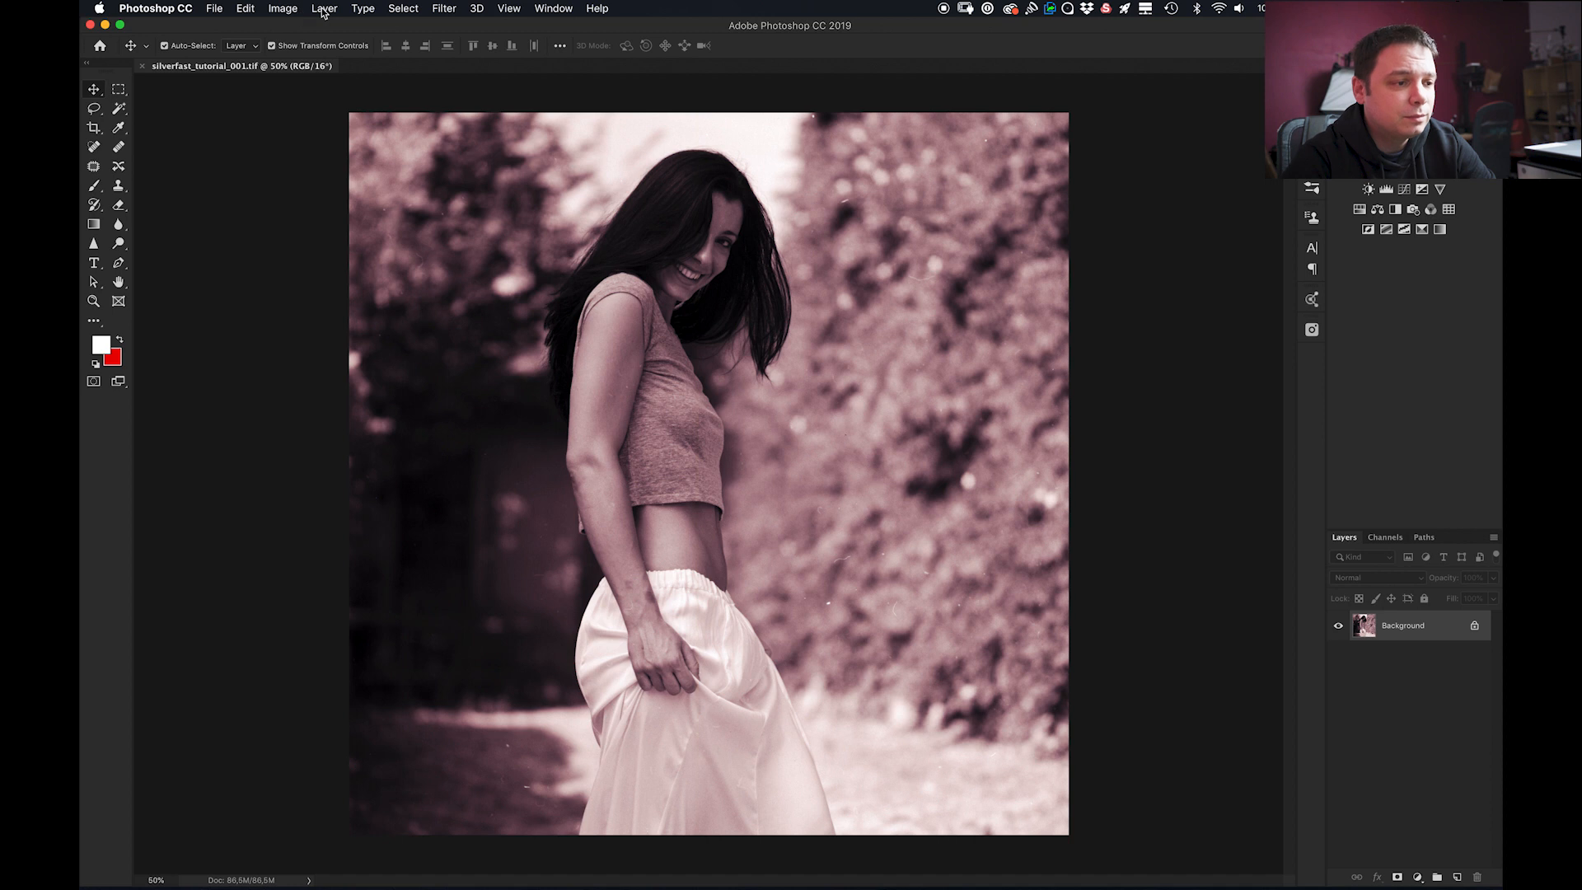
left_click(283, 11)
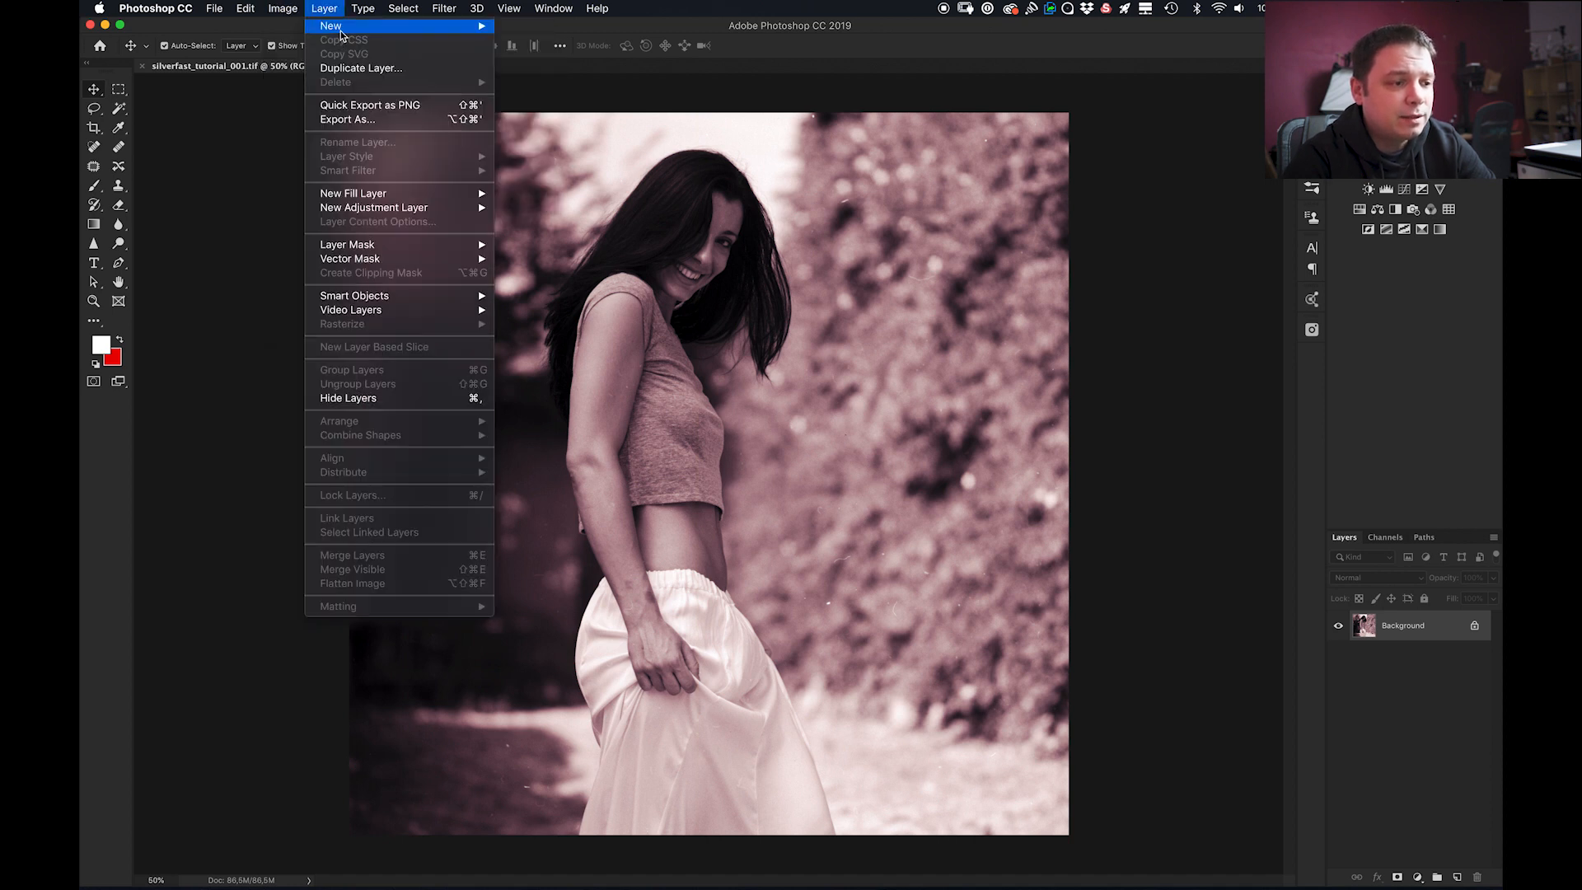
mouse_move(296, 26)
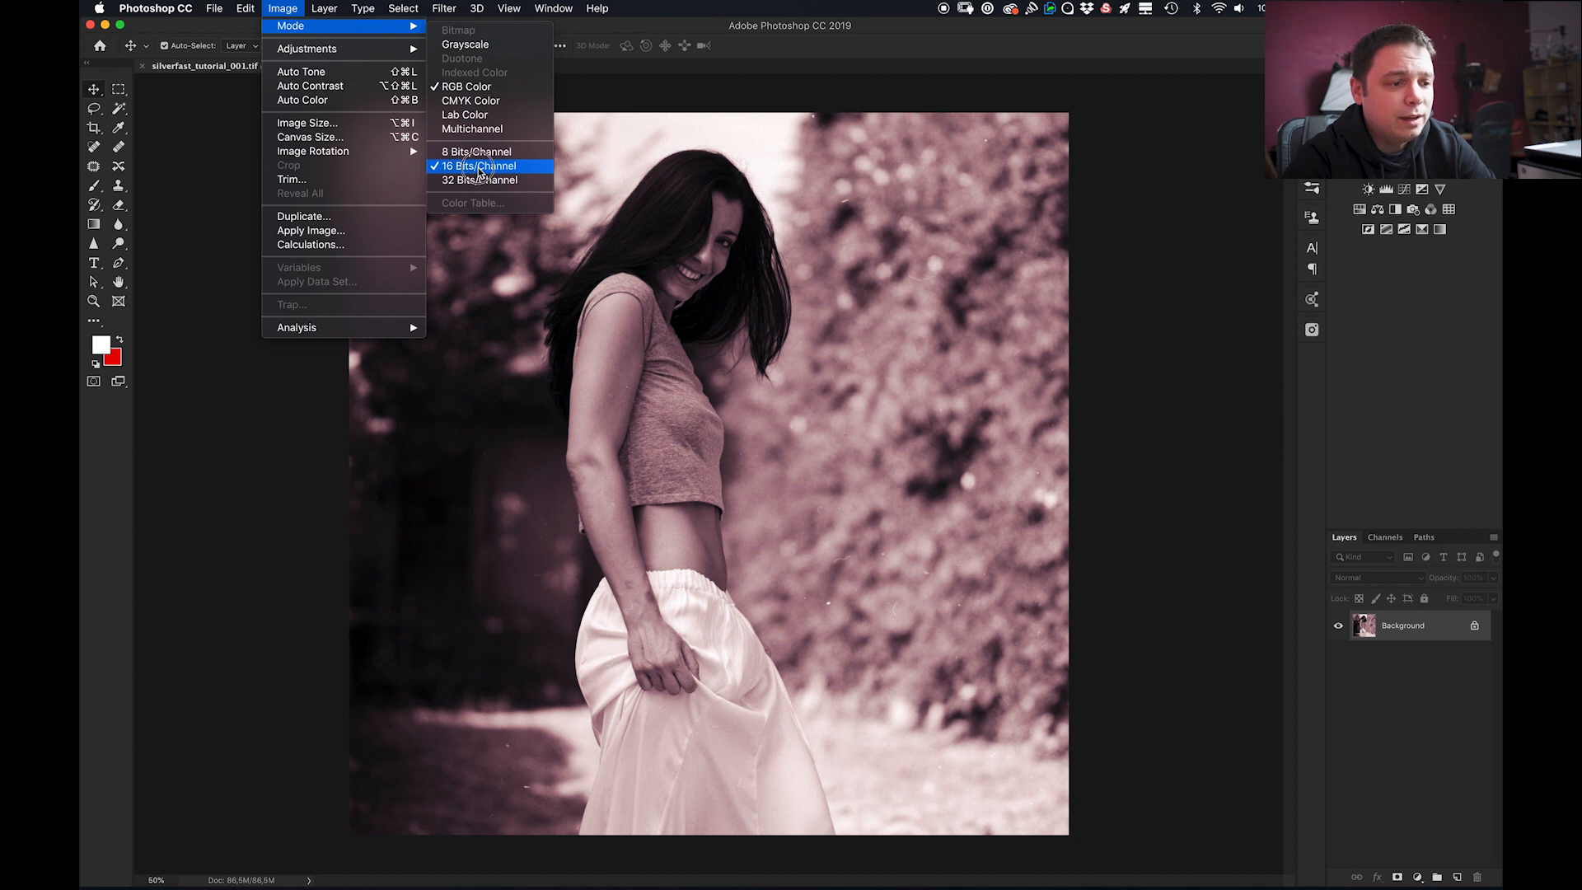
left_click(480, 165)
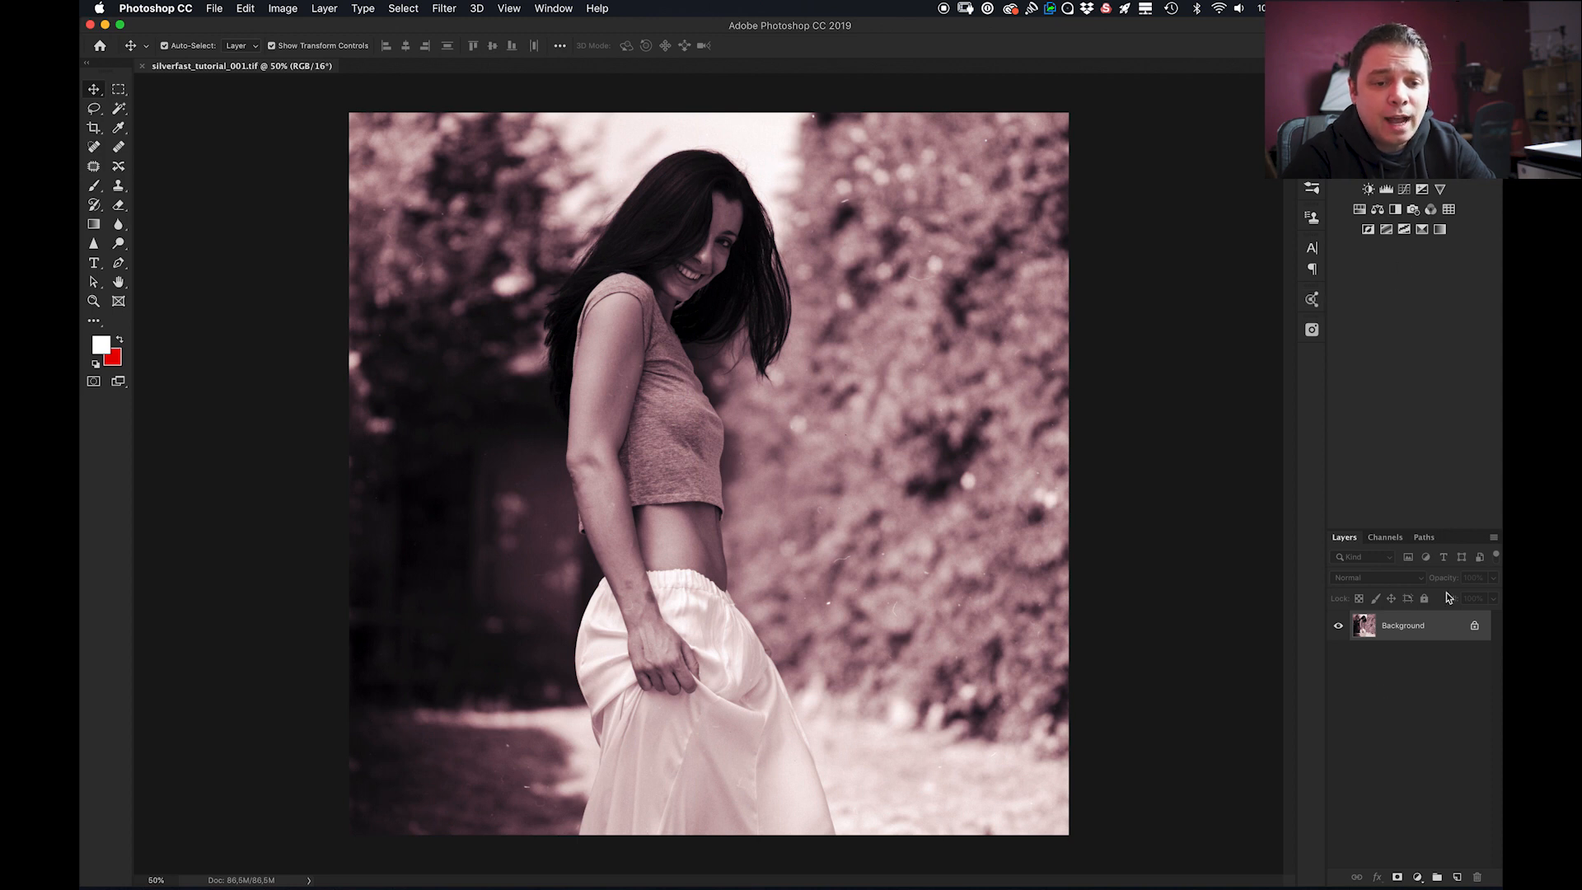
- Add a Black & White adjustment layer and a Curves adjustment layer above it
left_click(1398, 214)
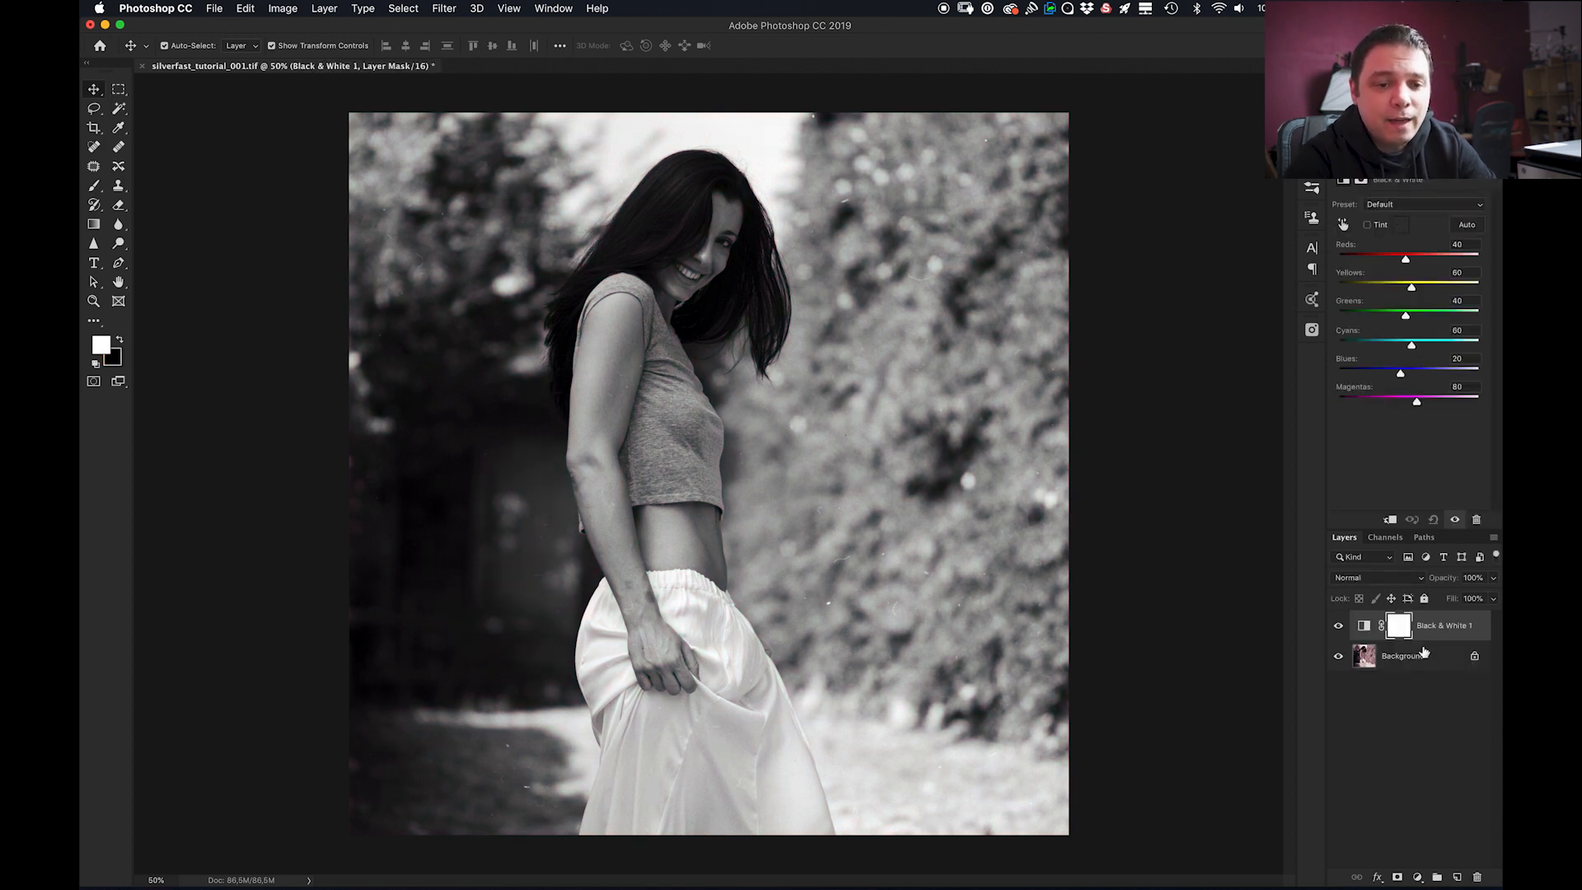
left_click(1421, 170)
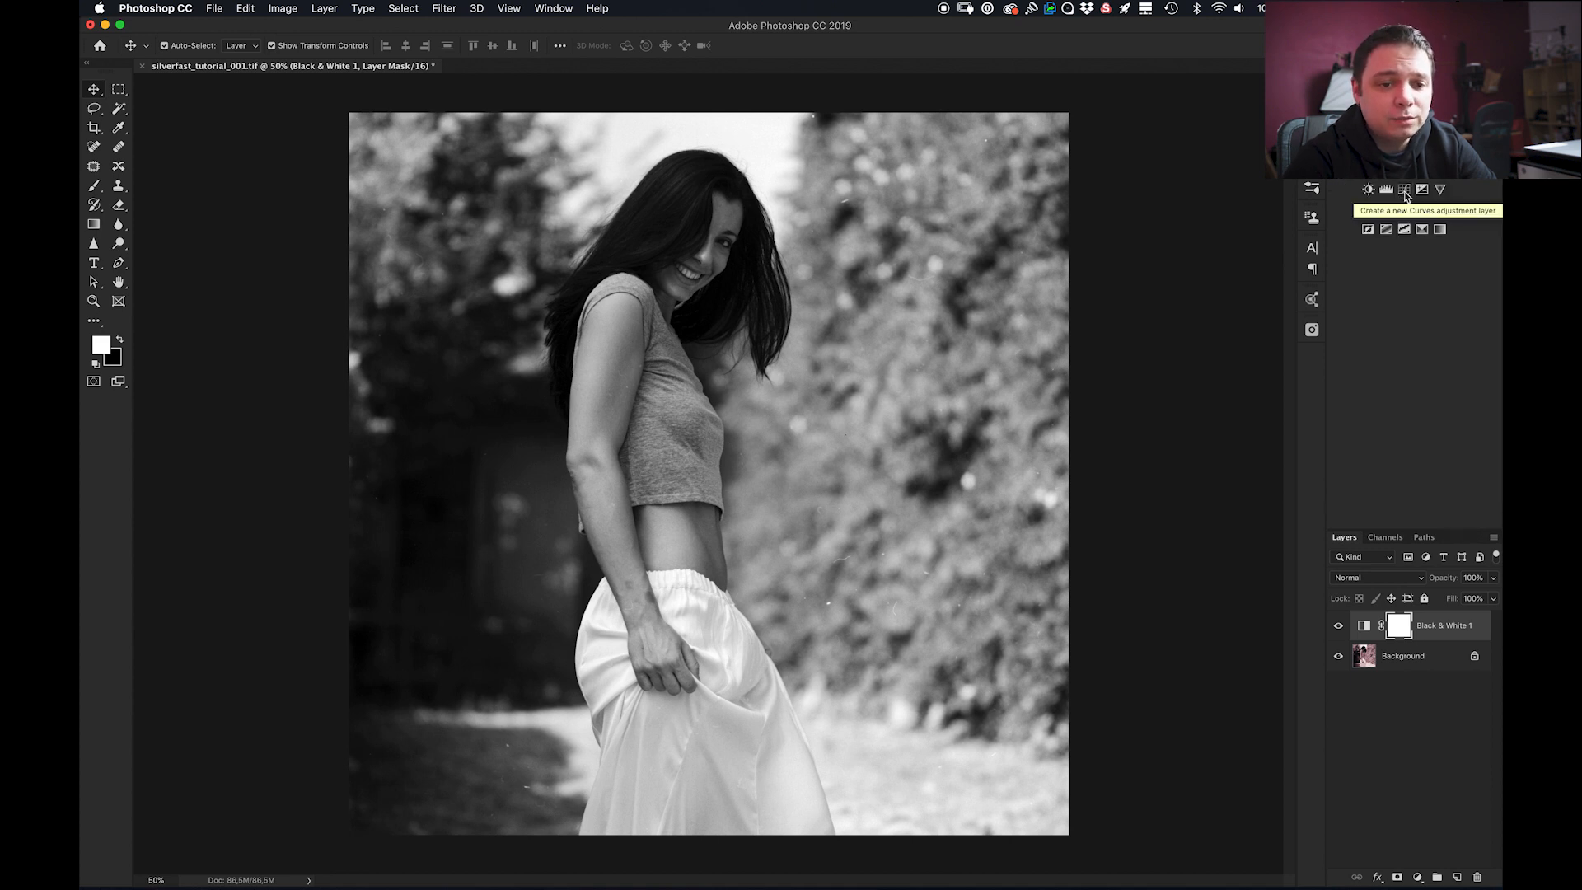
left_click(1403, 191)
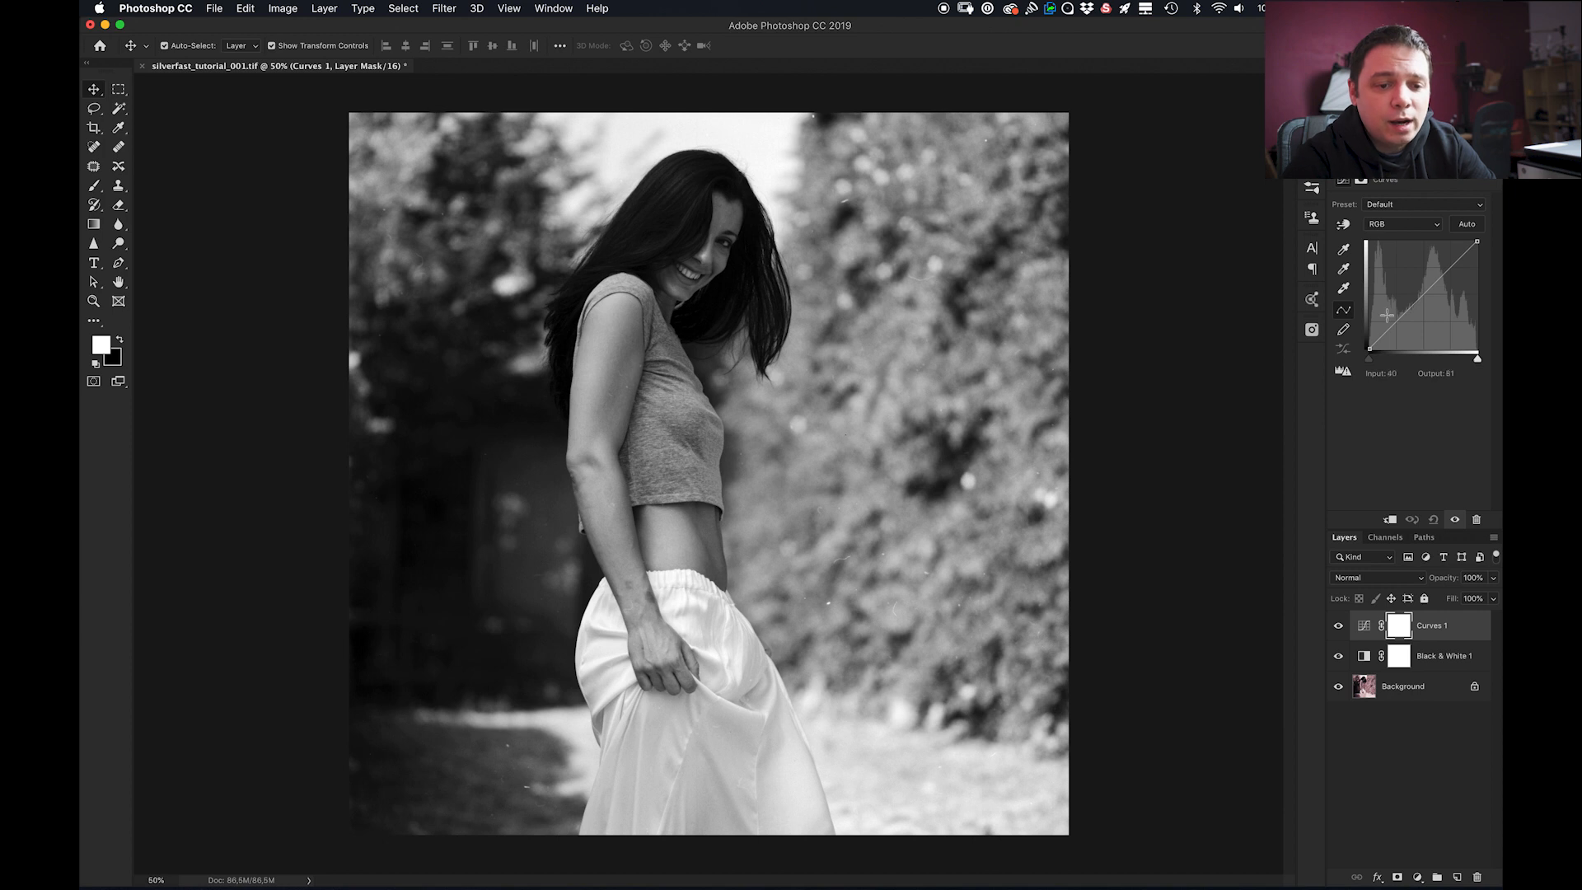
- Shape an S-curve: shadows pulled down, a midtone point, highlights raised for stronger contrast
left_click_drag(1386, 315, 1388, 329)
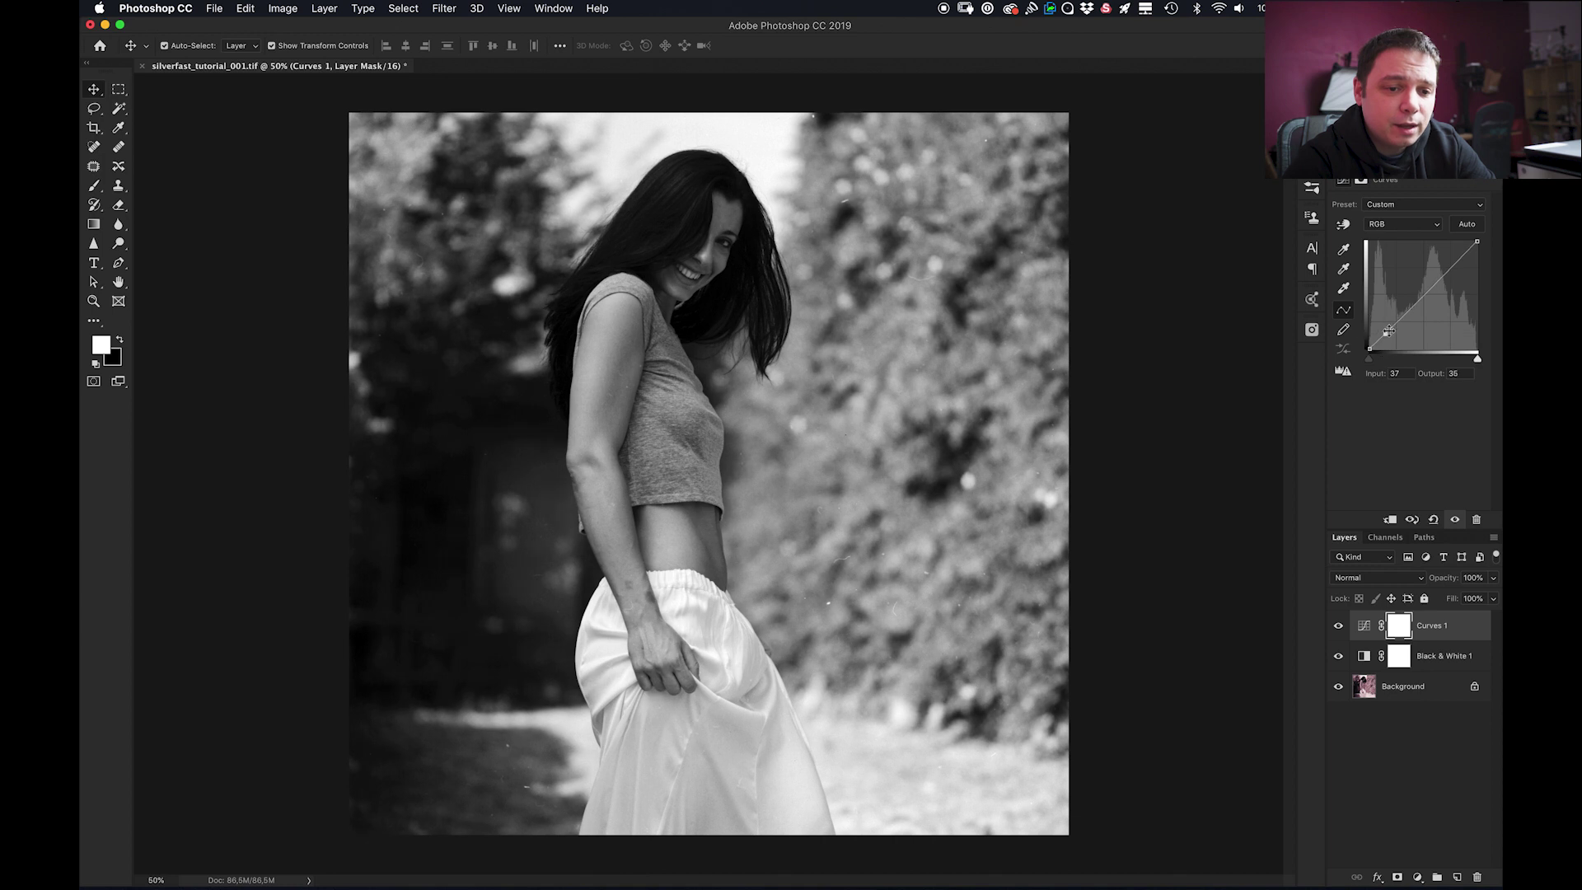
left_click(1440, 277)
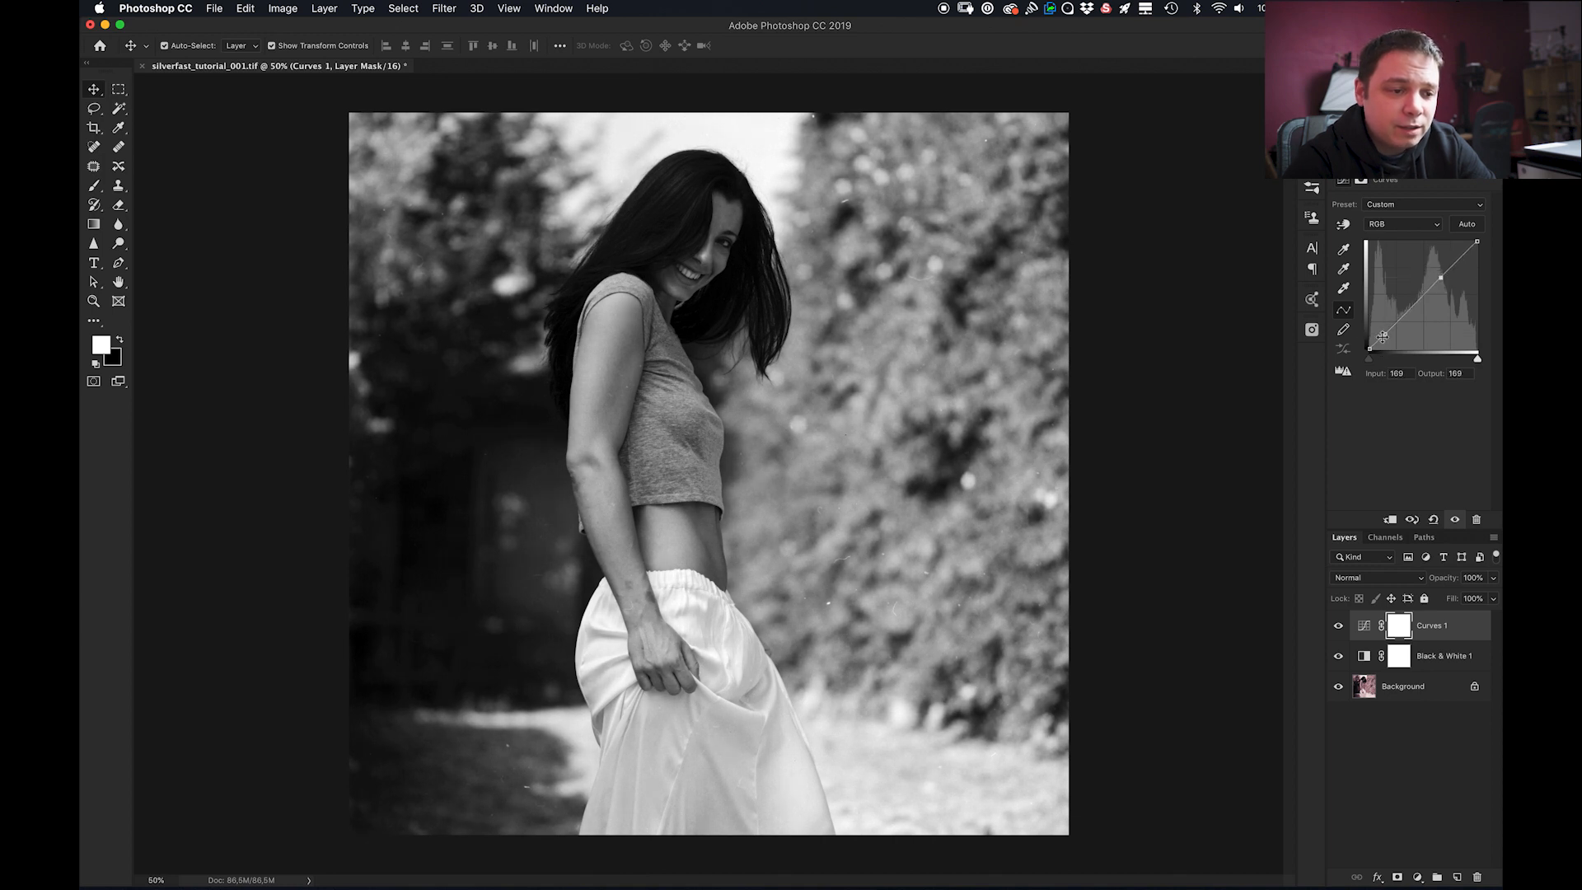
left_click_drag(1384, 334, 1381, 331)
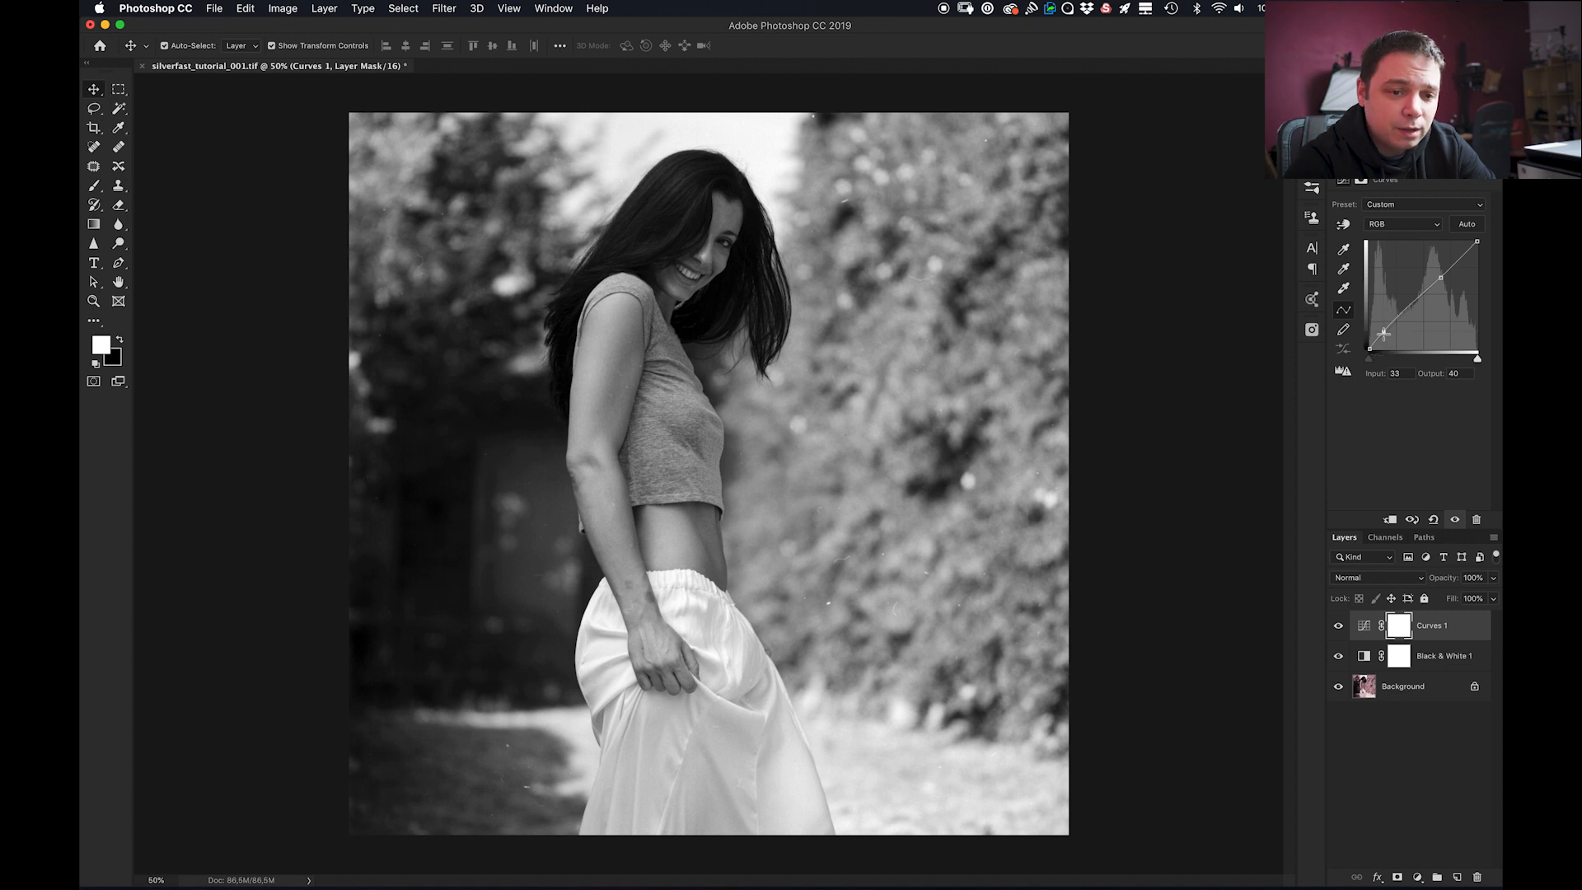
left_click_drag(1442, 278, 1437, 263)
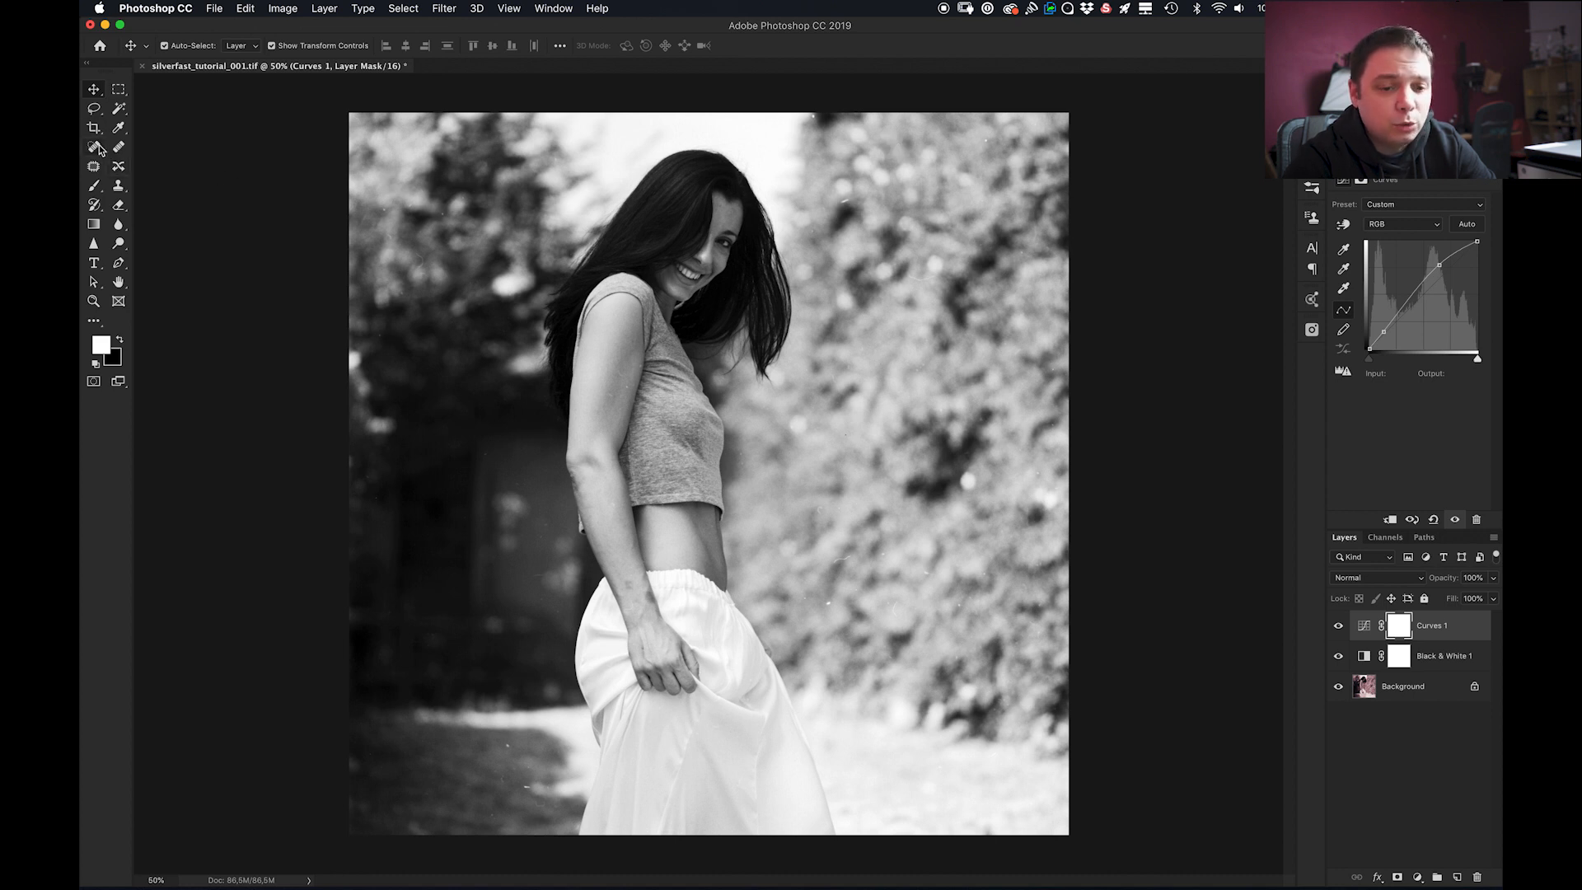
- Stamp all visible layers into a new top layer named Black And White
left_click(1402, 778)
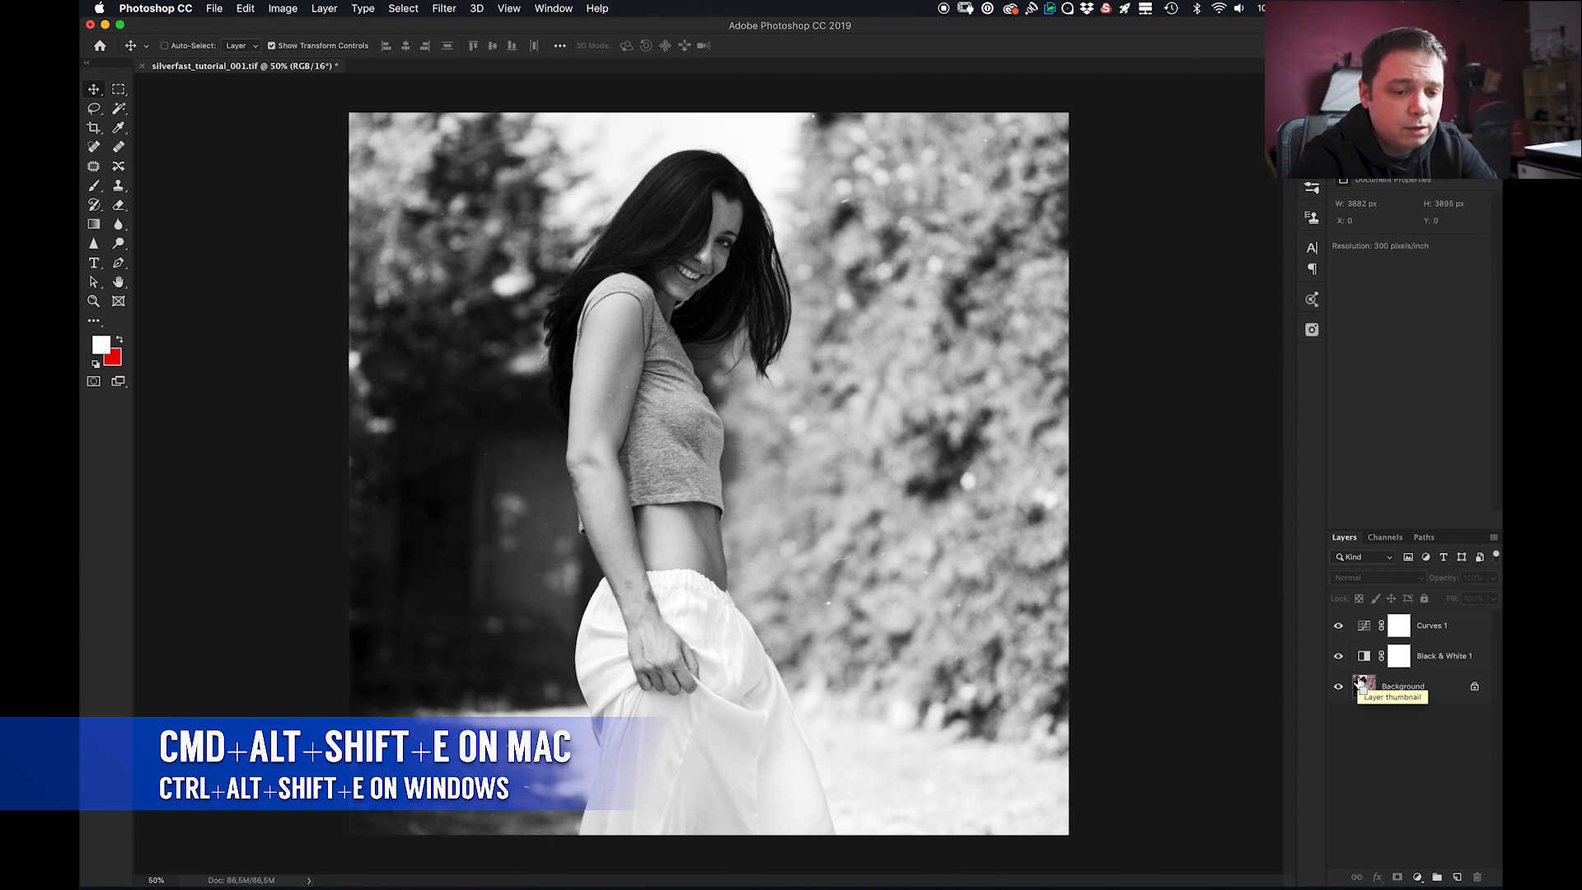
key("super+alt+shift+e")
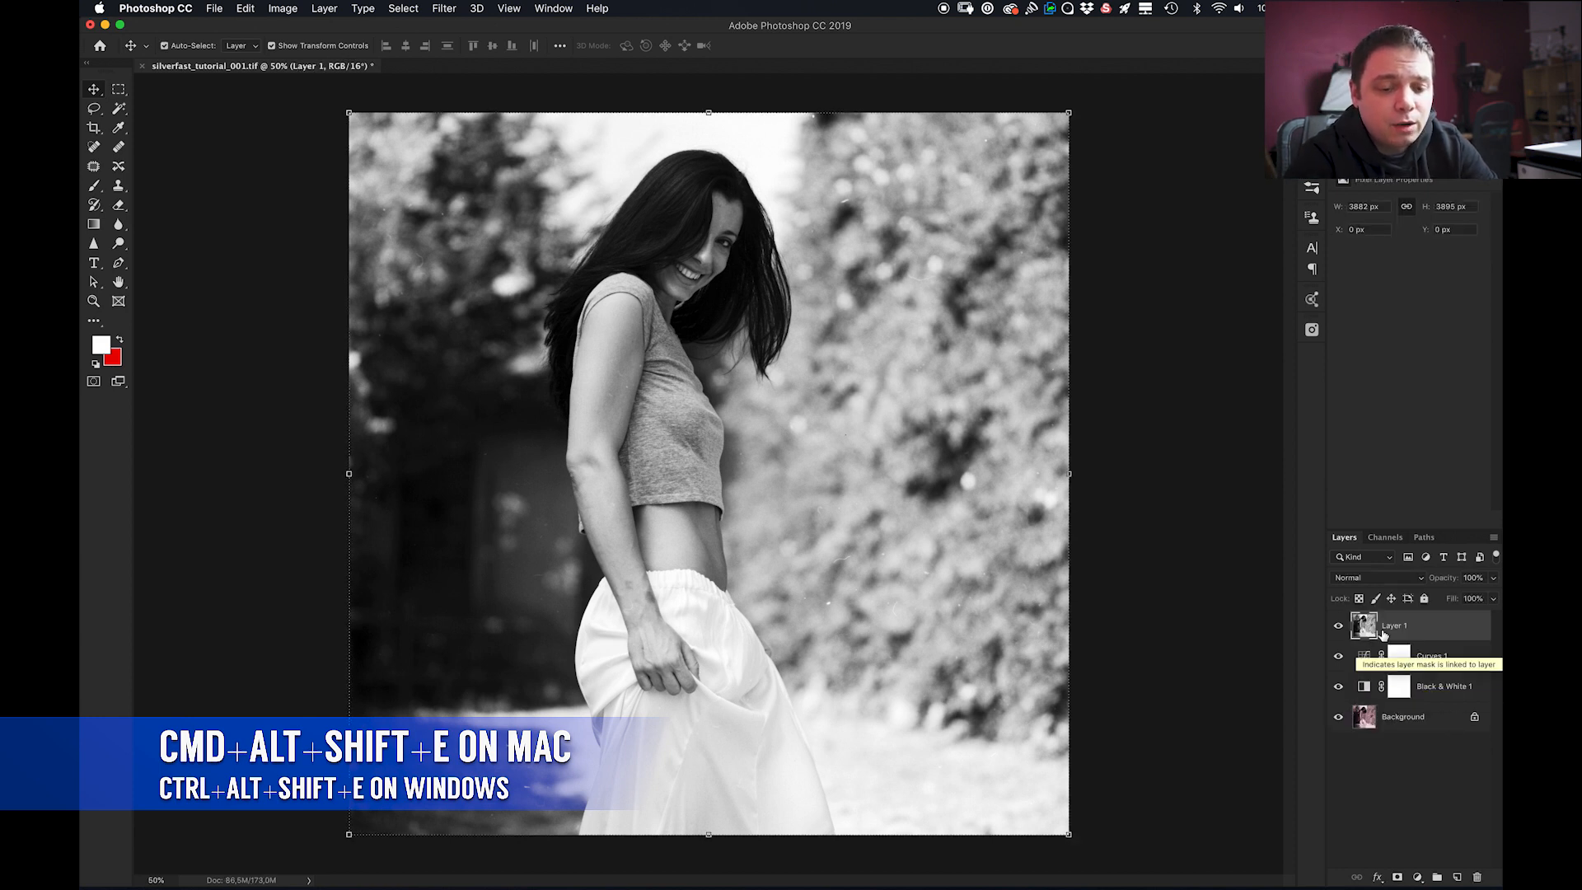
left_click(1431, 762)
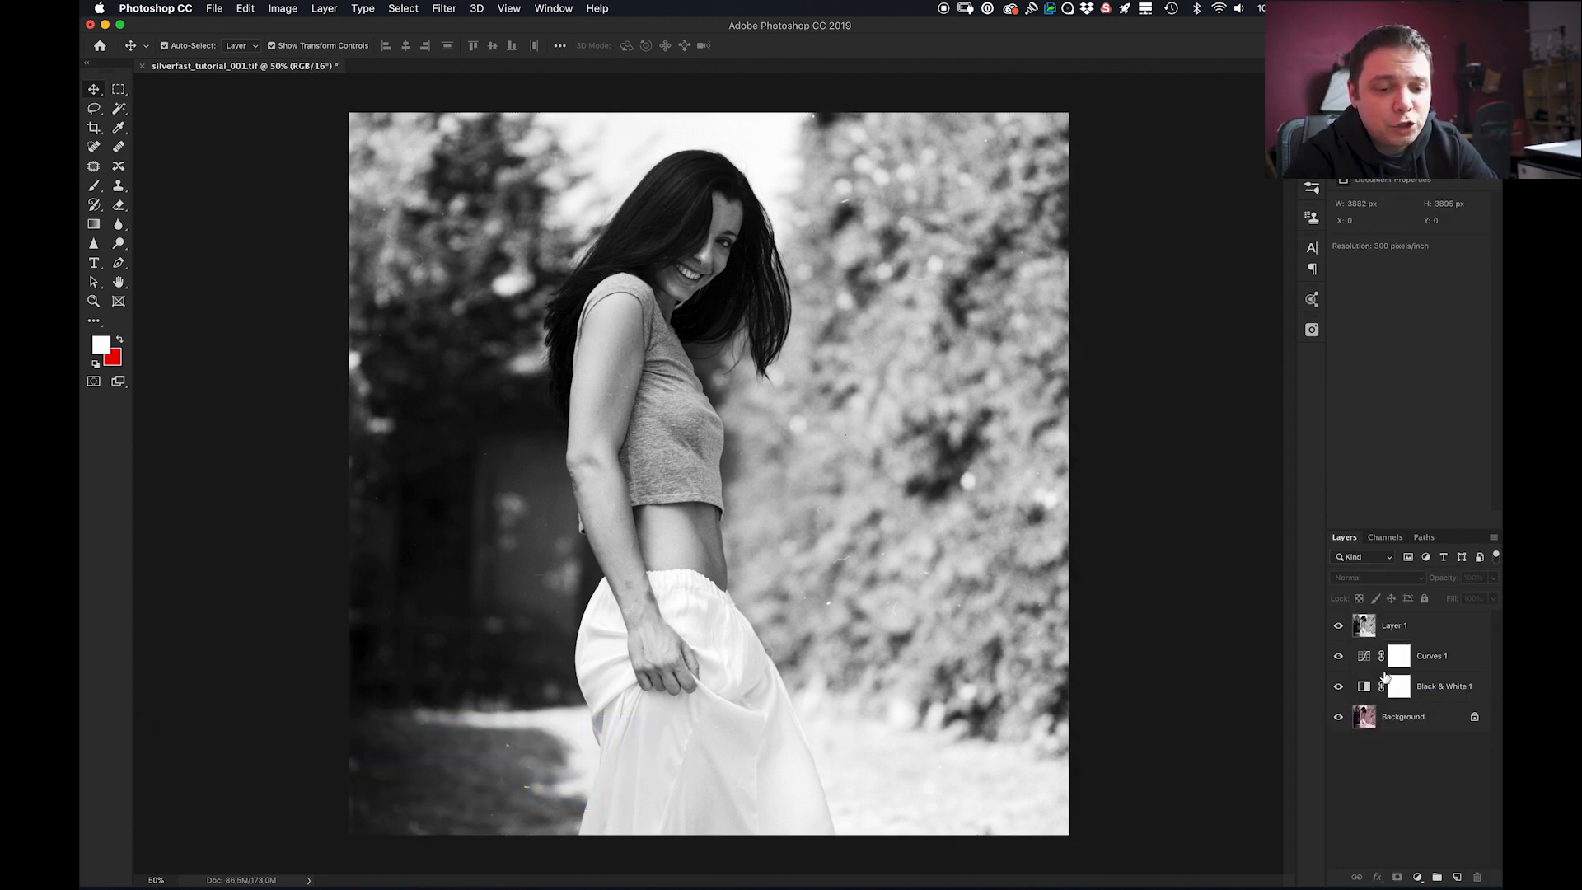
double_click(1405, 626)
type("Black And White")
key("Return")
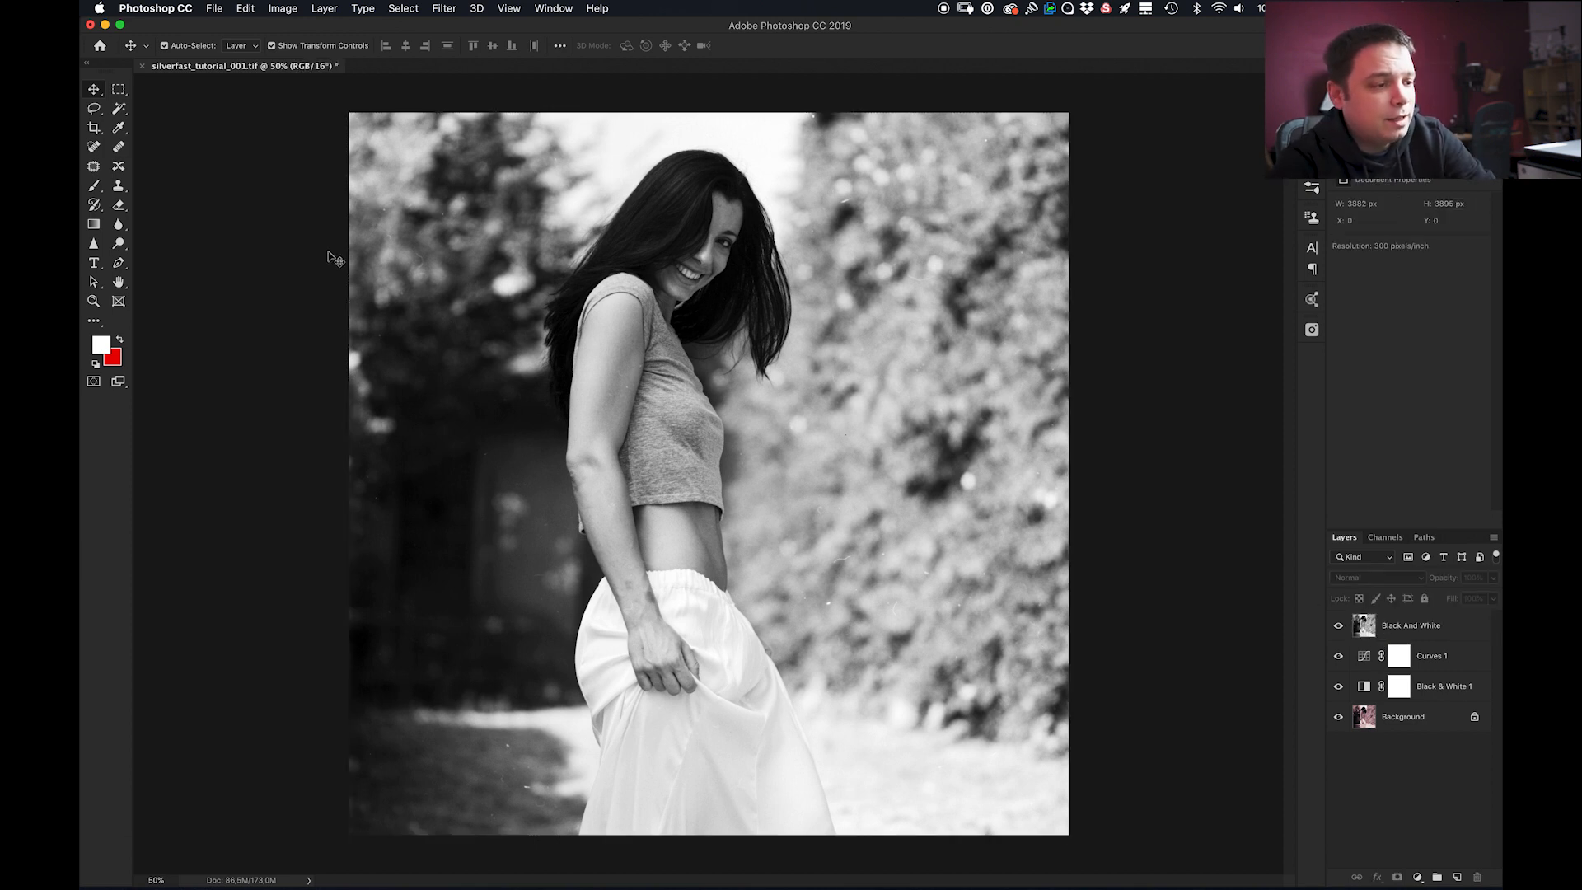
- With a small Spot Healing Brush, heal the dark dust speck on the ground
left_click(92, 147)
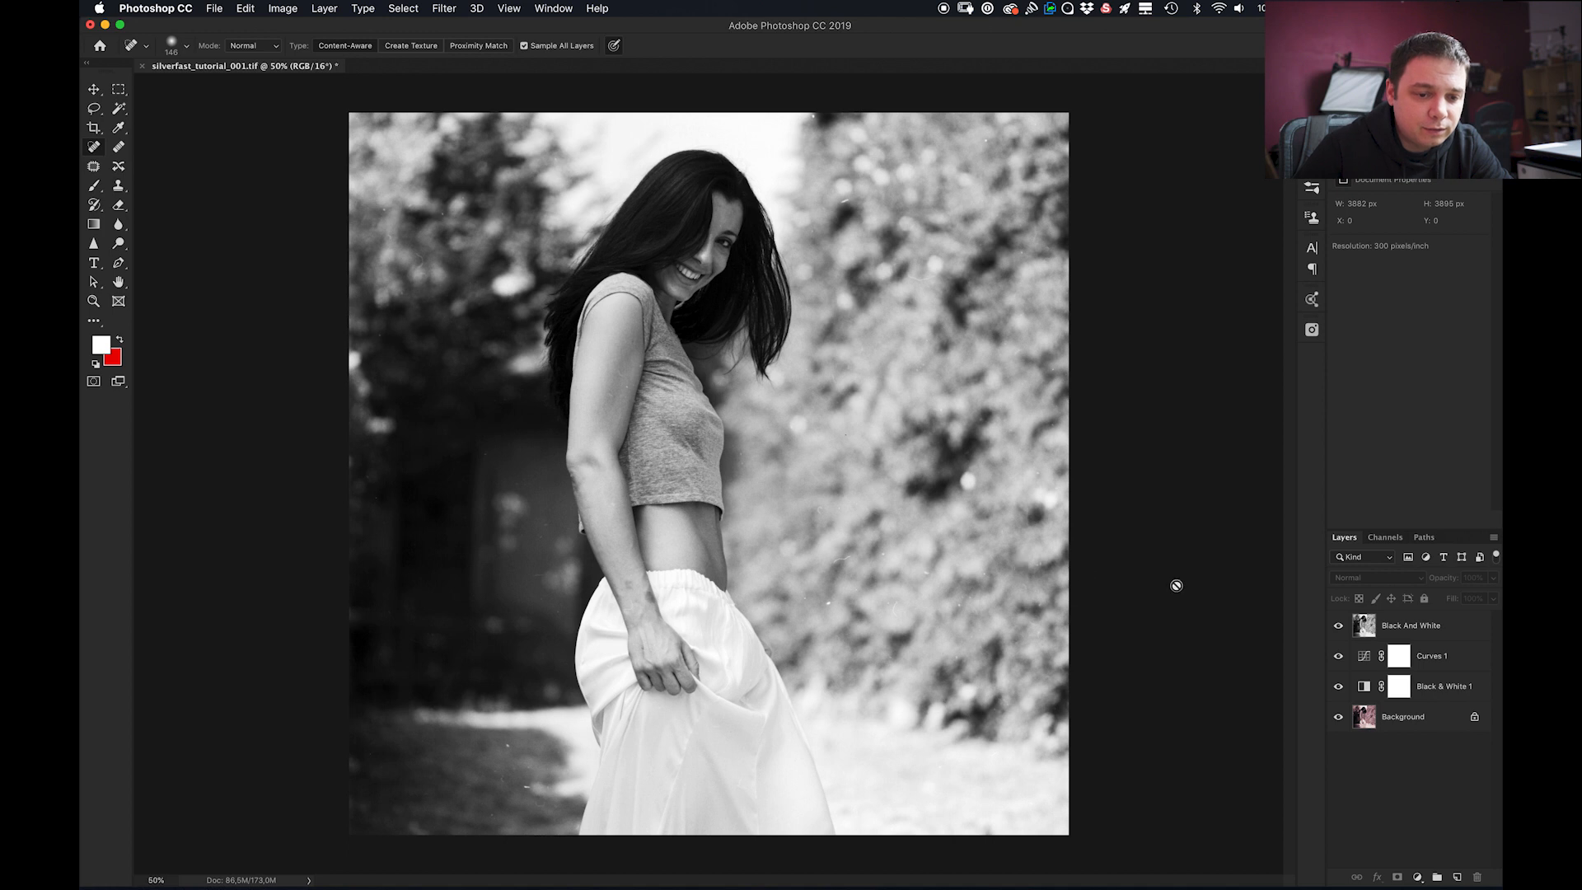
left_click(1385, 625)
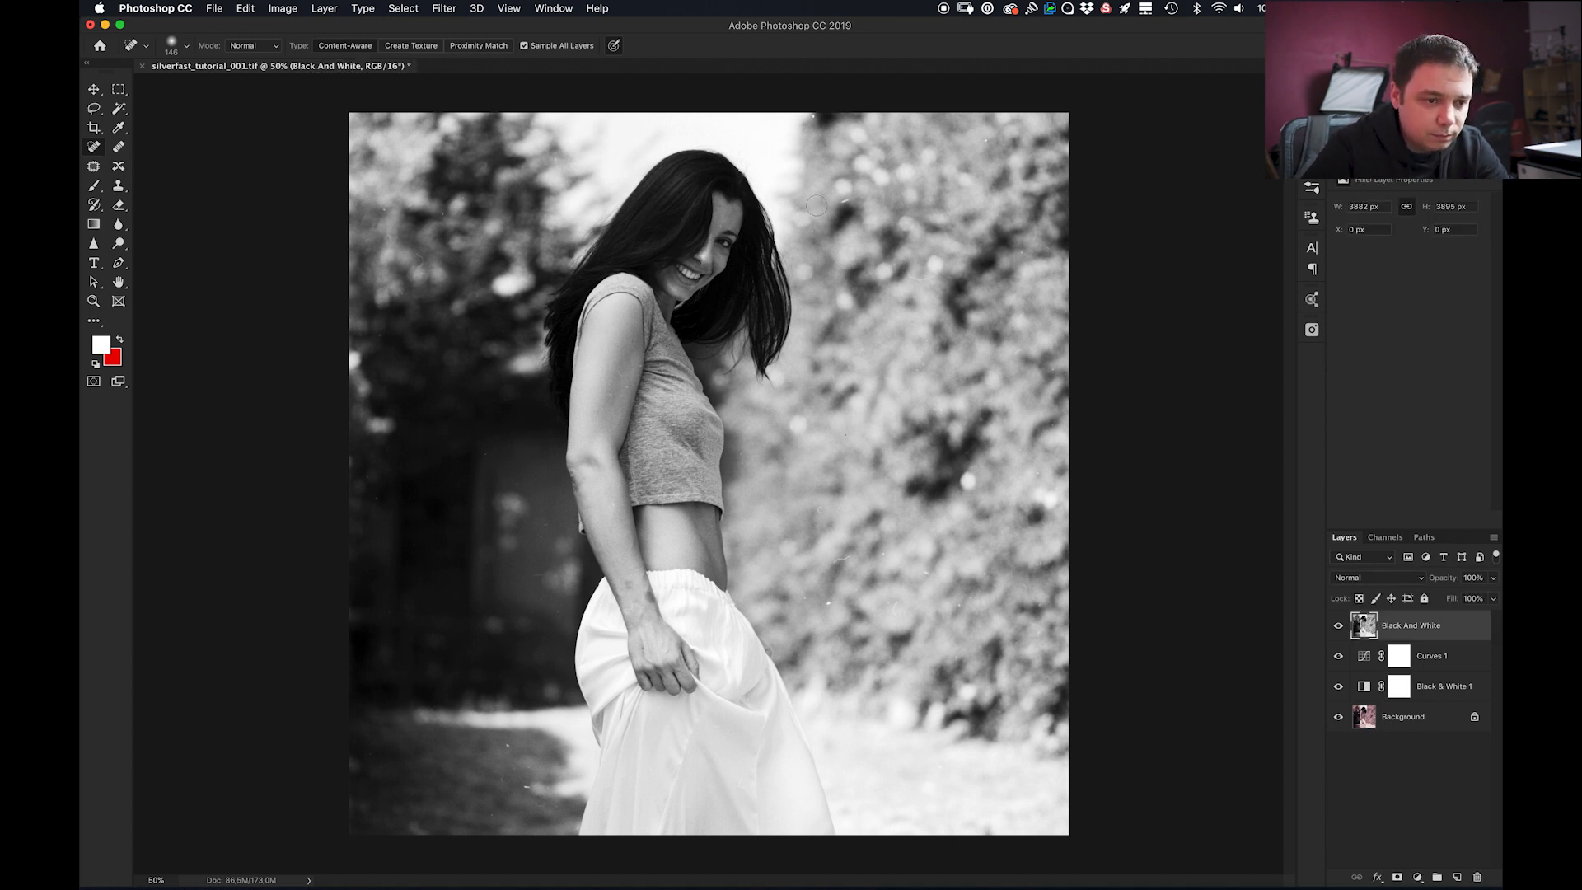
left_click_drag(831, 217, 792, 217)
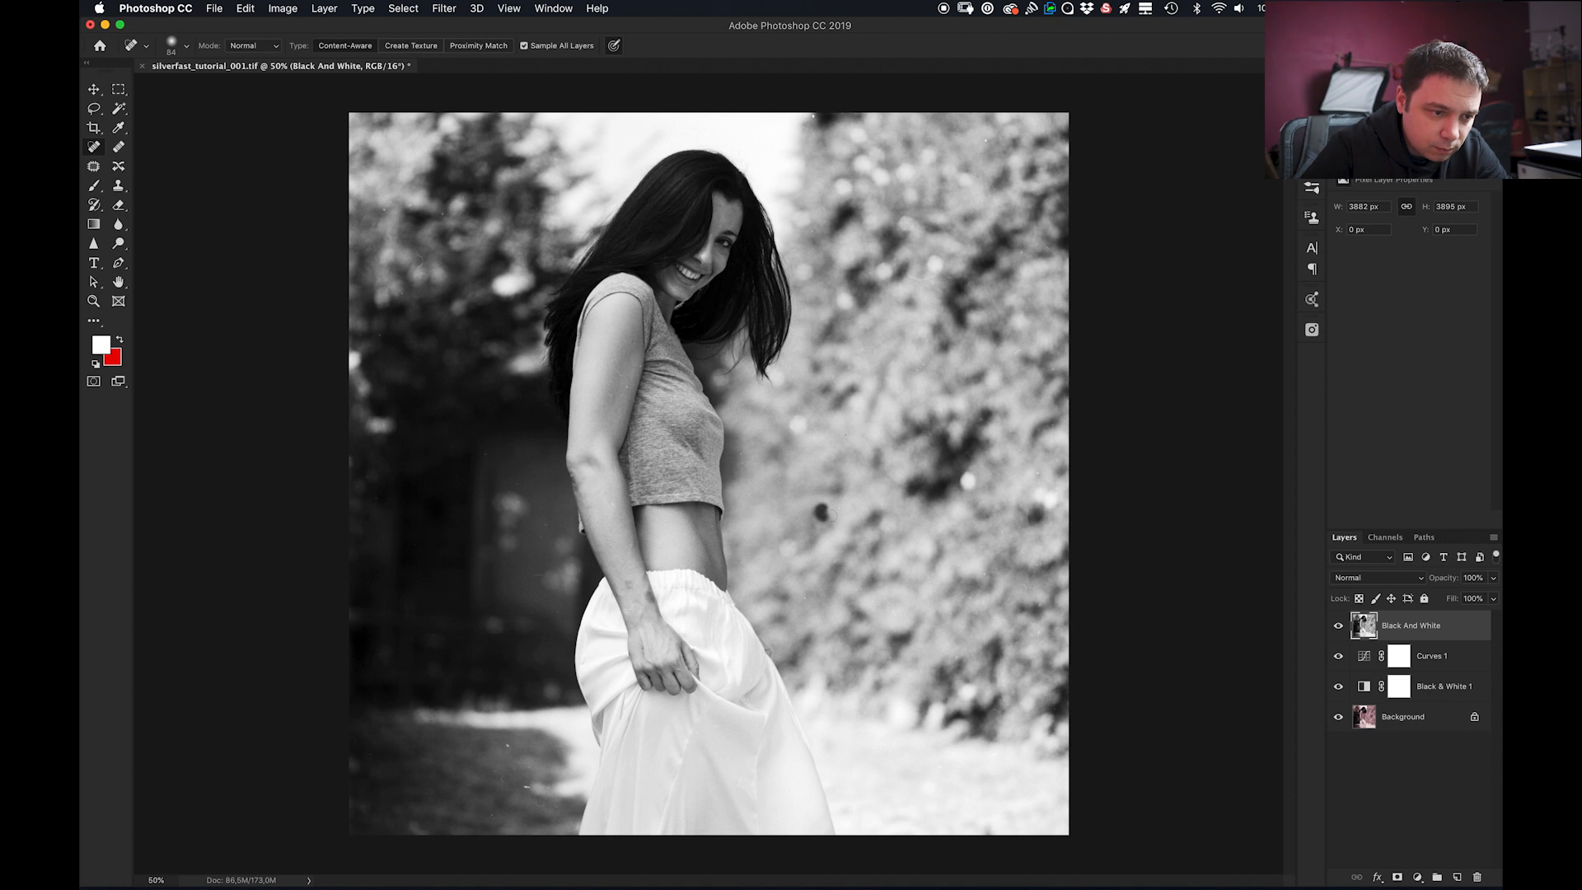
left_click(523, 787)
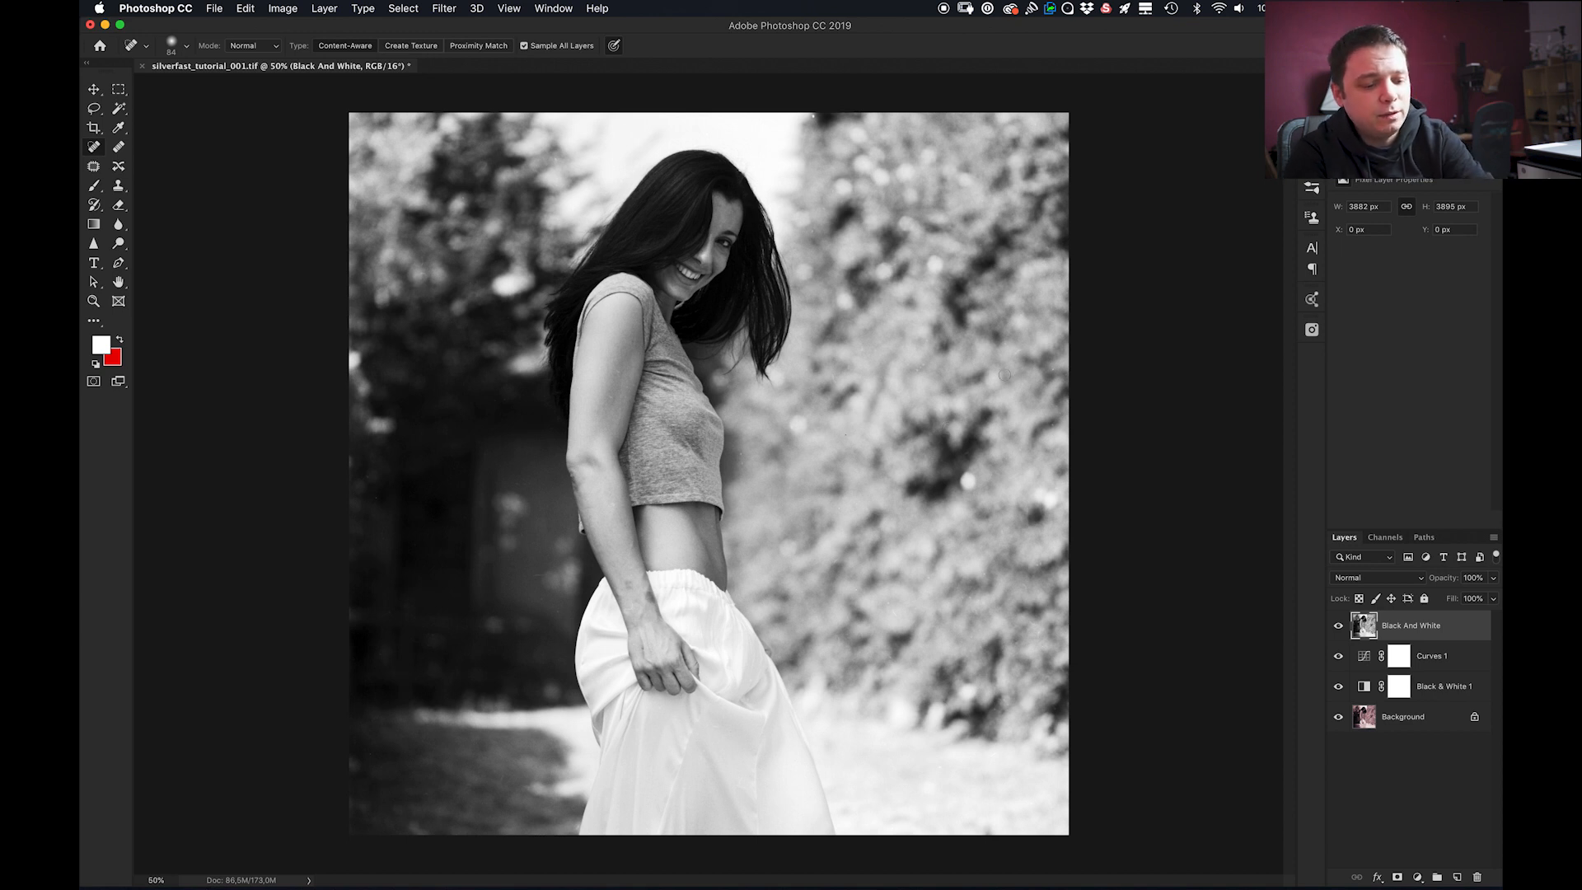
- Save as layered TIFF over silverfast_tutorial_001.tif with no image compression and ZIP layer compression
key("super+s")
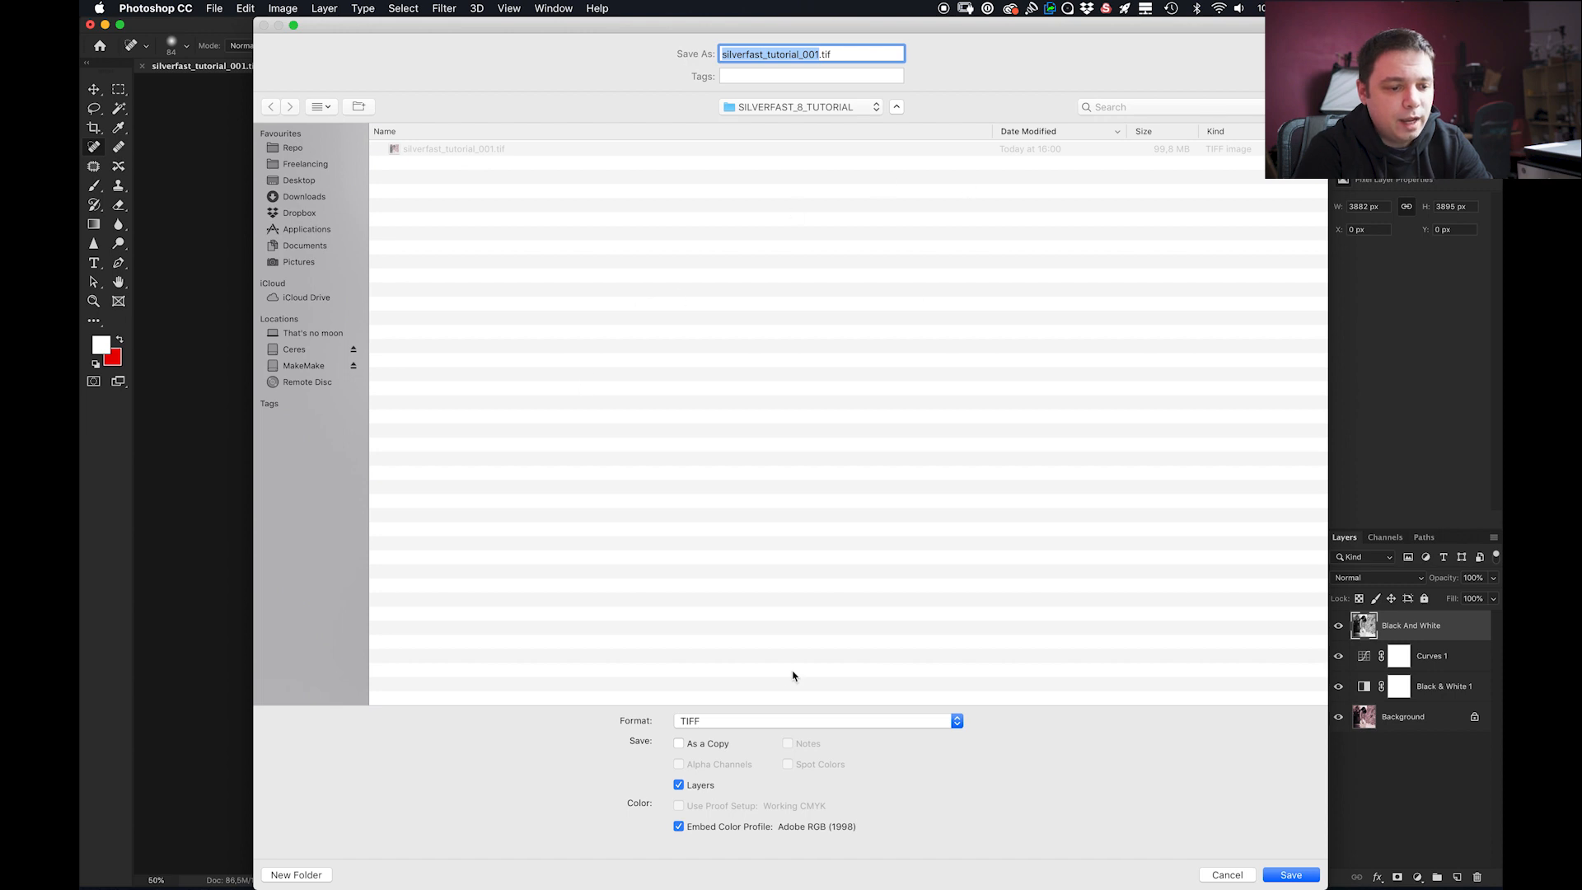
left_click(772, 722)
left_click(770, 720)
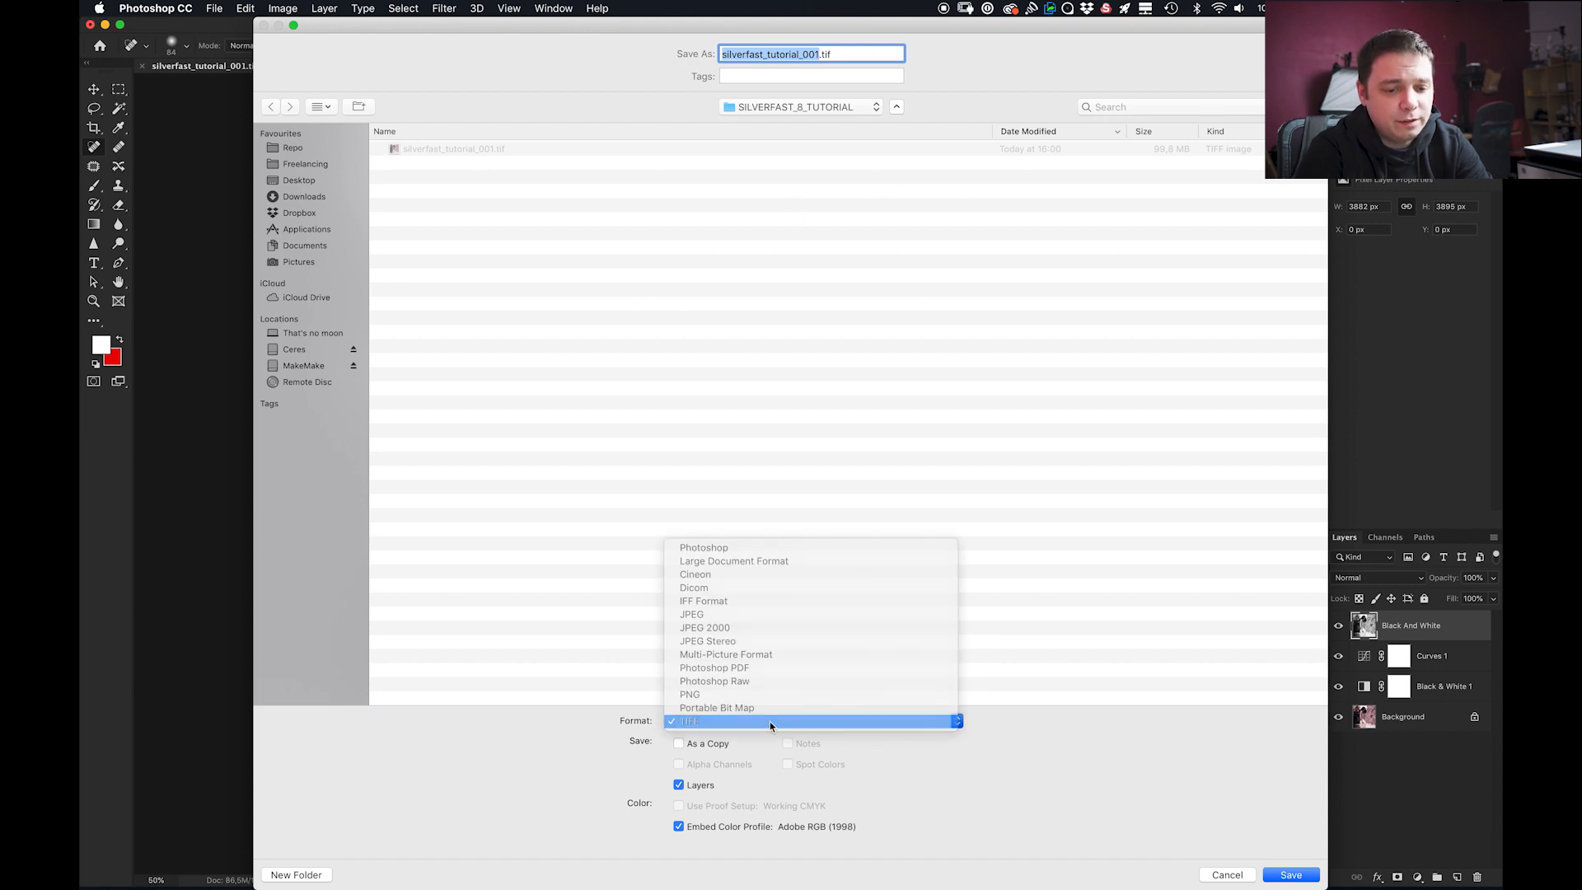
left_click(1290, 874)
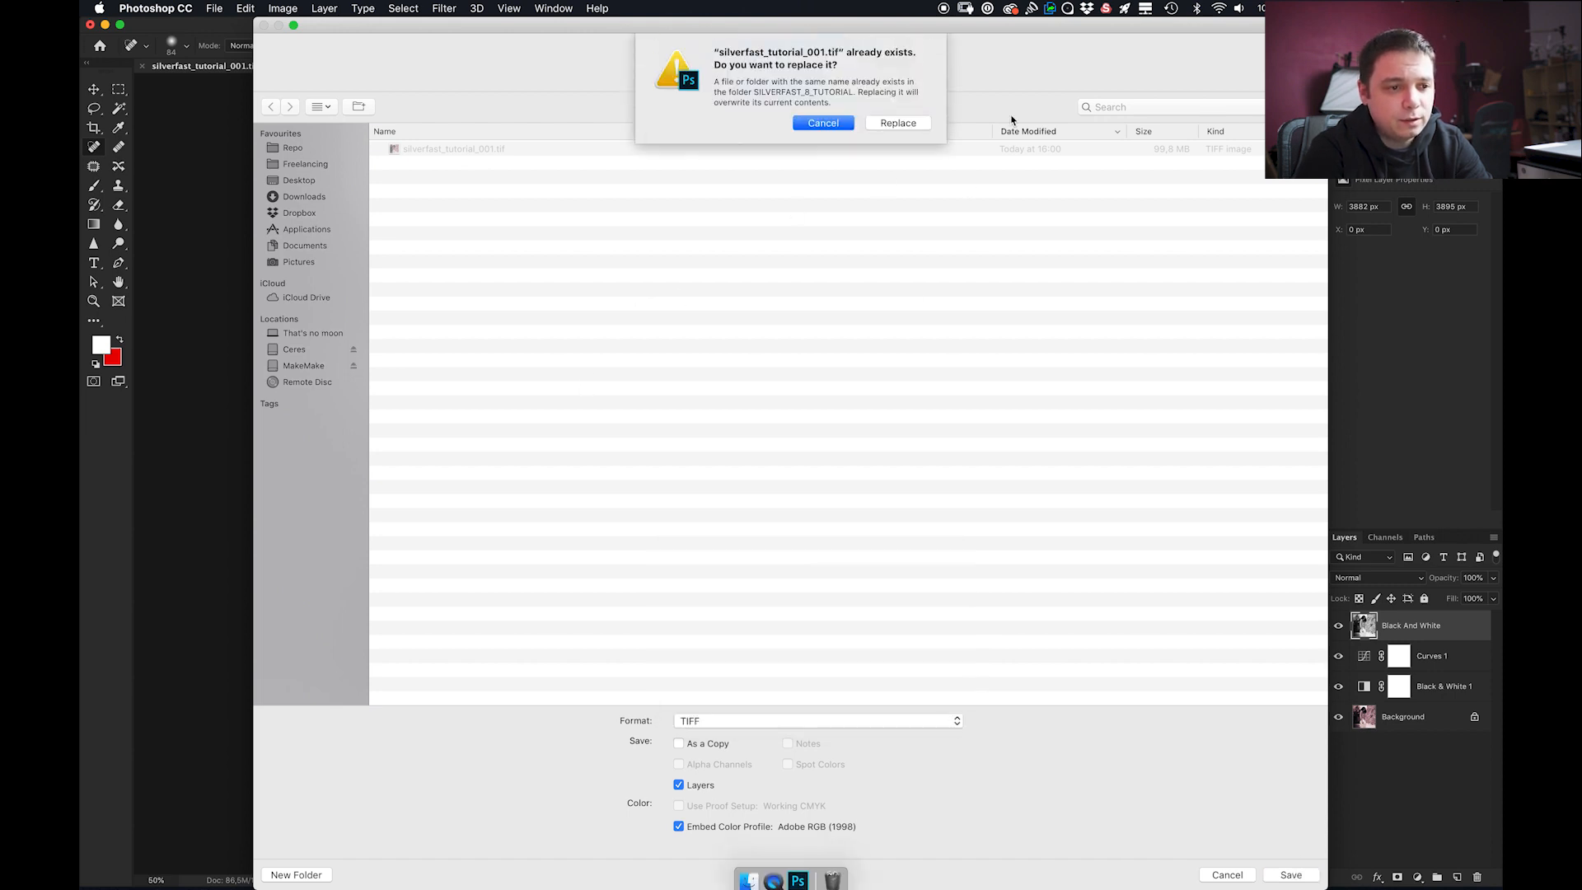
left_click(900, 123)
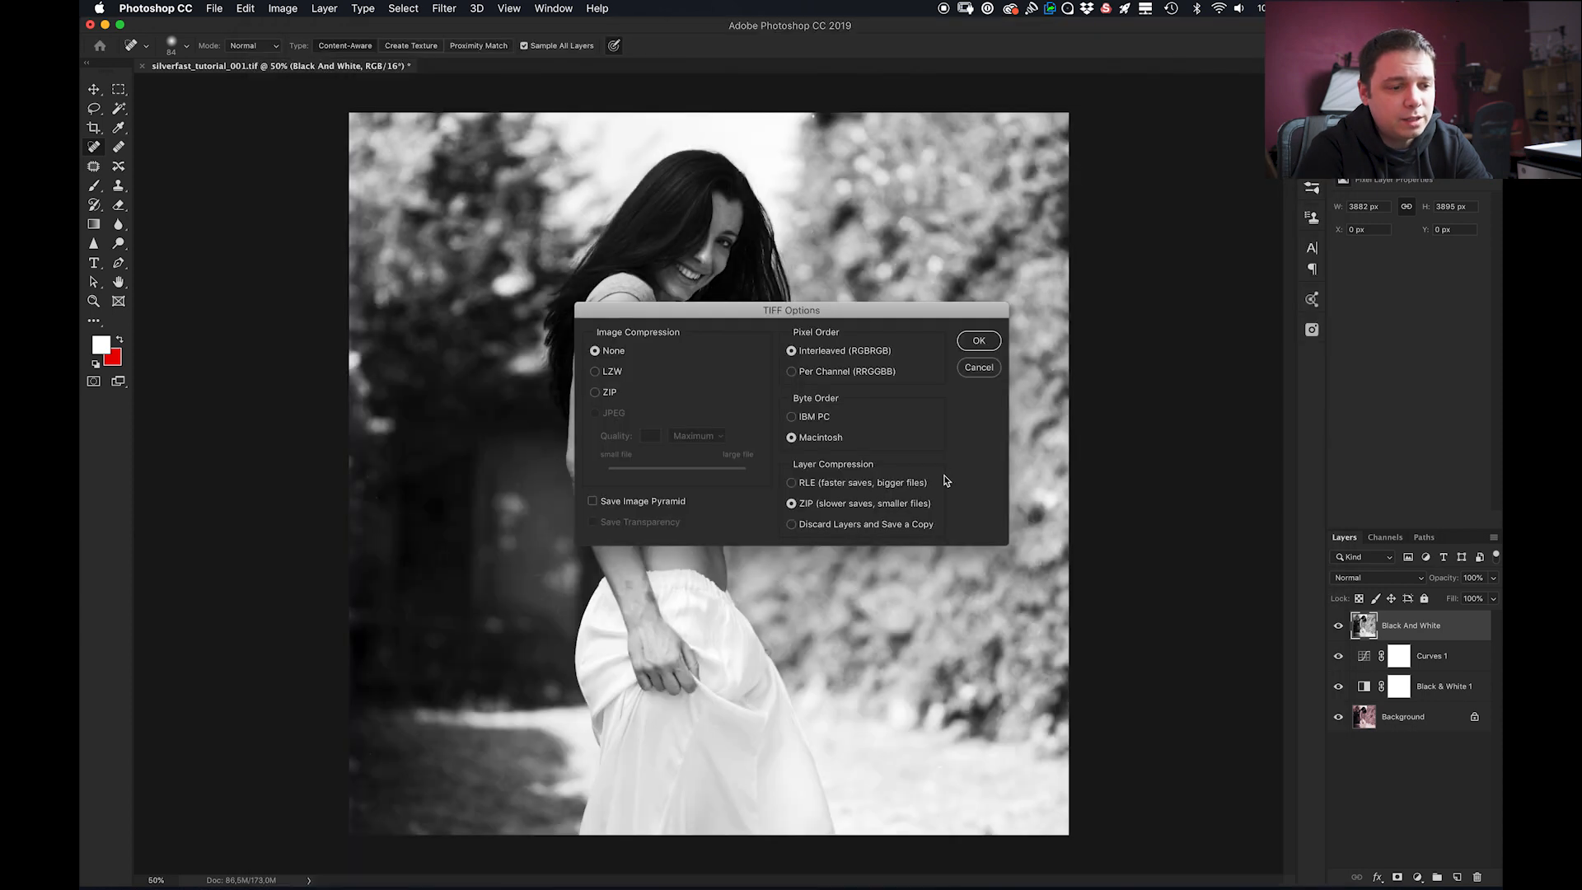
left_click(985, 348)
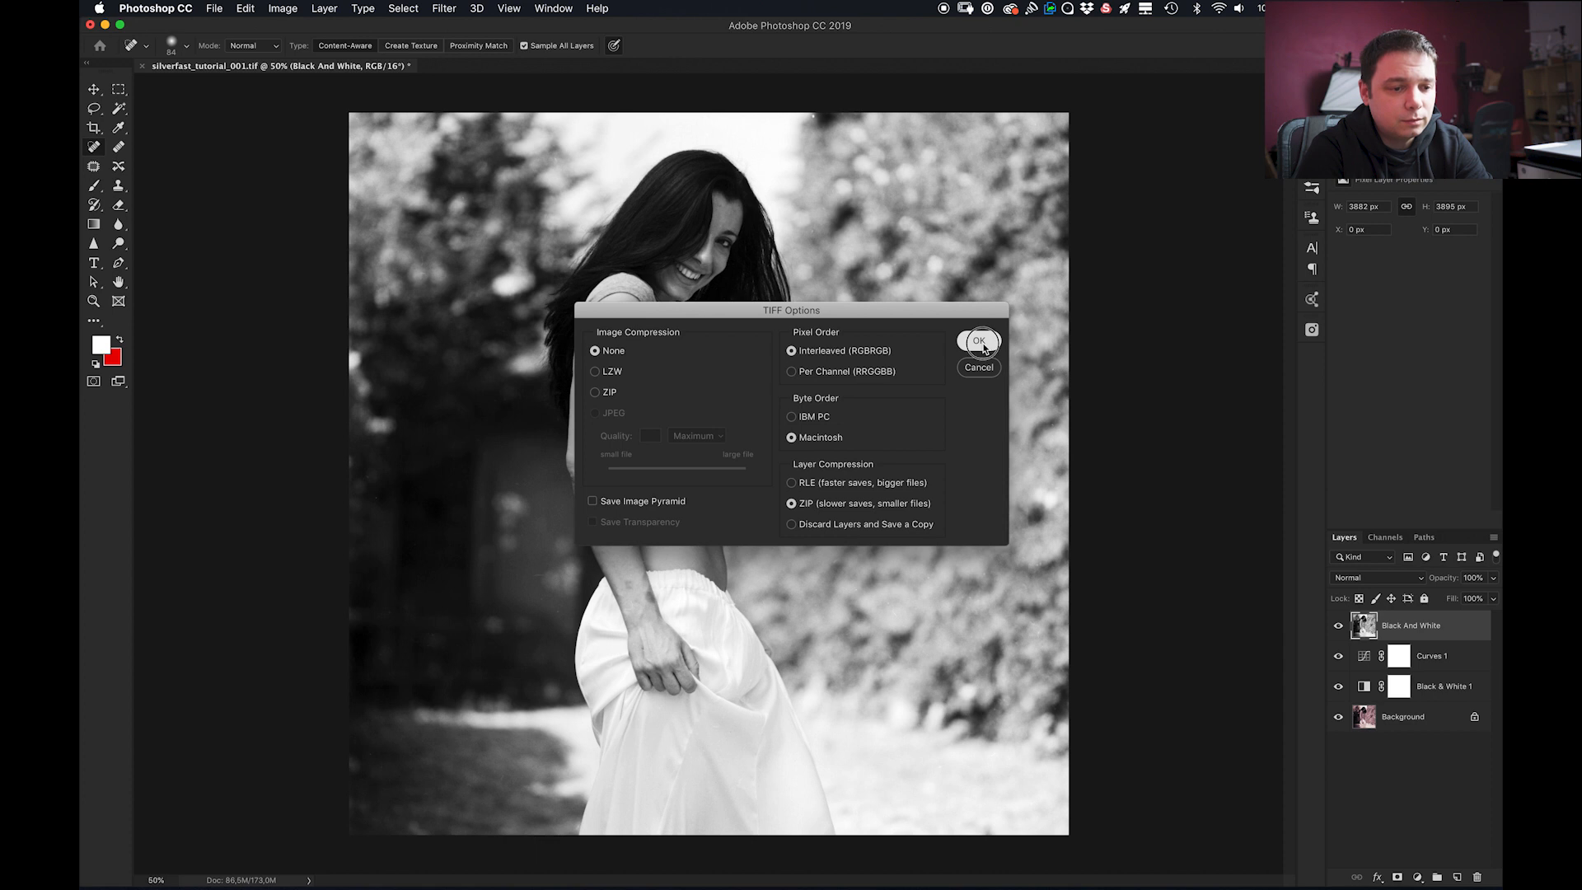